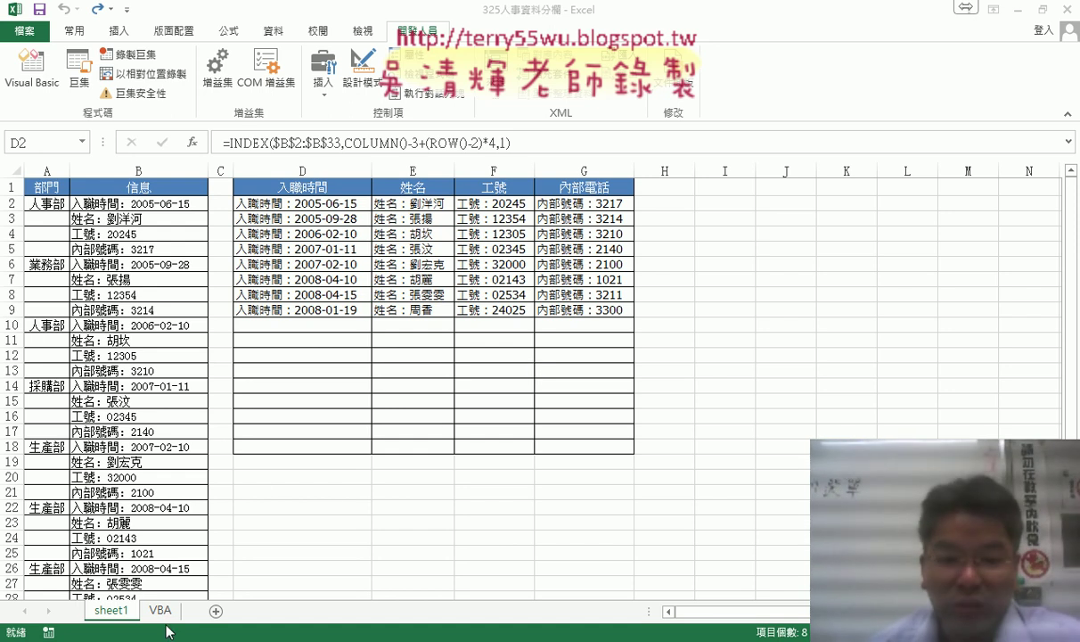
# Select hire-date cells D2:D9, then launch Word 2013 from the Start menu's Microsoft Office 2013 folder
pyautogui.keyDown('shift'); pyautogui.click(361, 312); pyautogui.keyUp('shift')
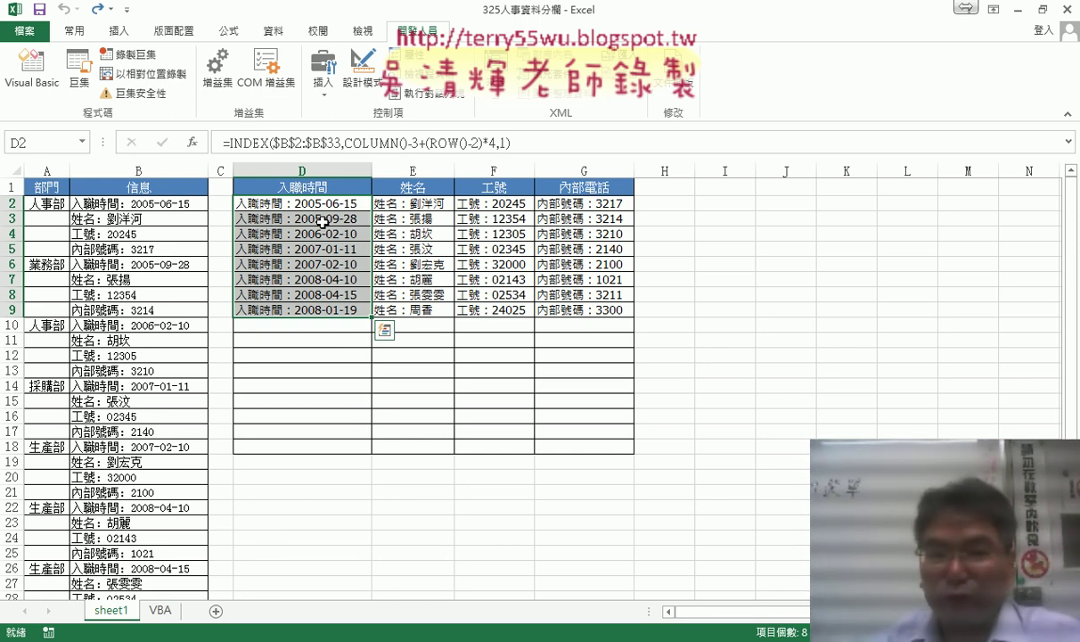
pyautogui.click(18, 640)
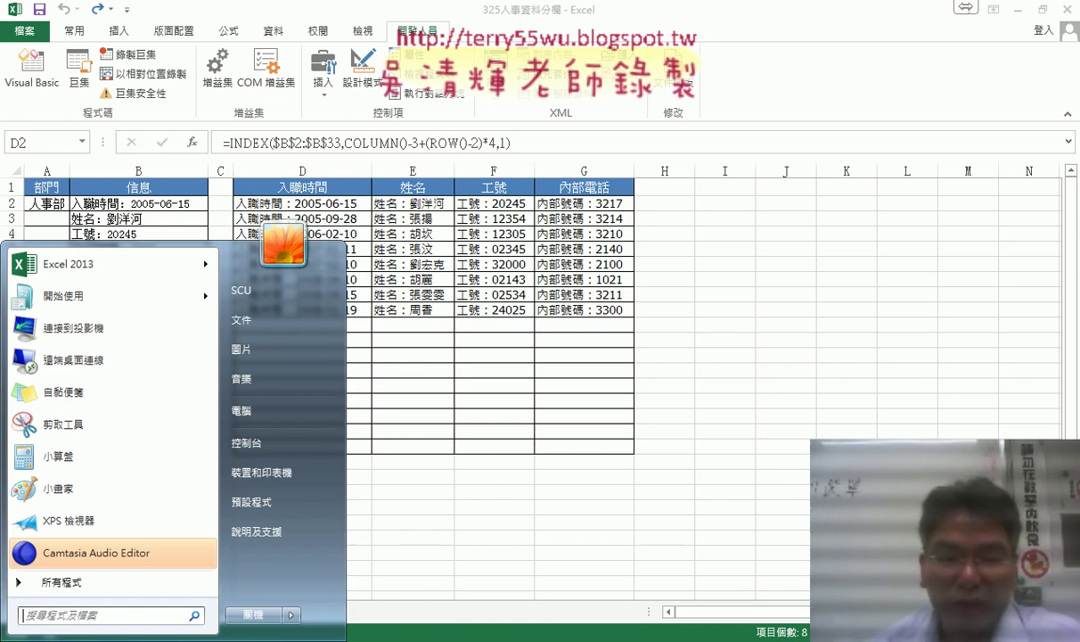
pyautogui.click(122, 584)
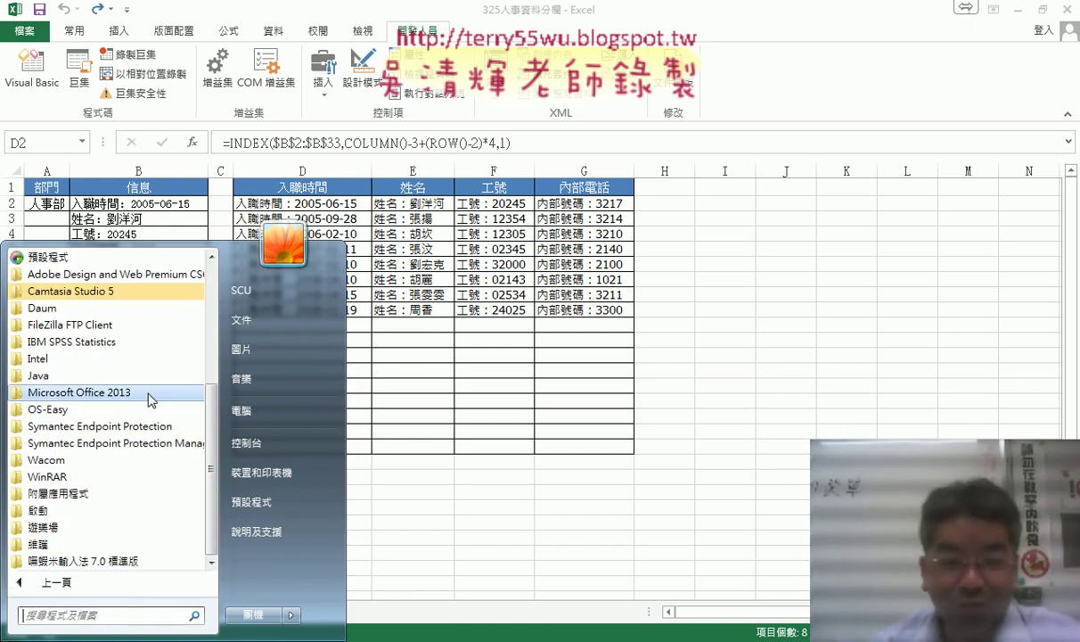
pyautogui.click(147, 398)
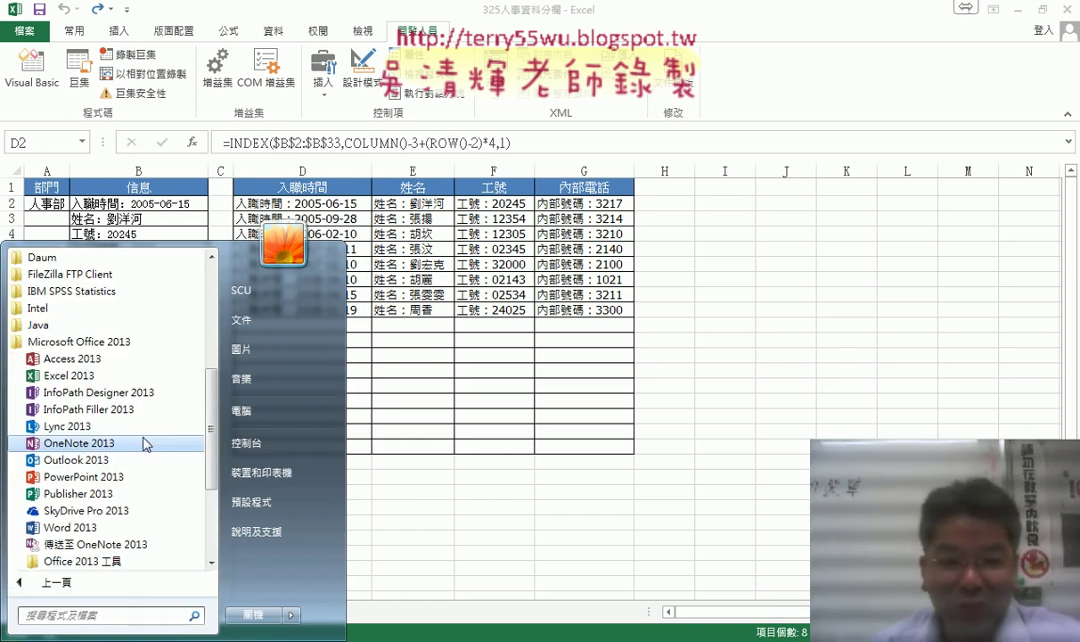
pyautogui.click(125, 527)
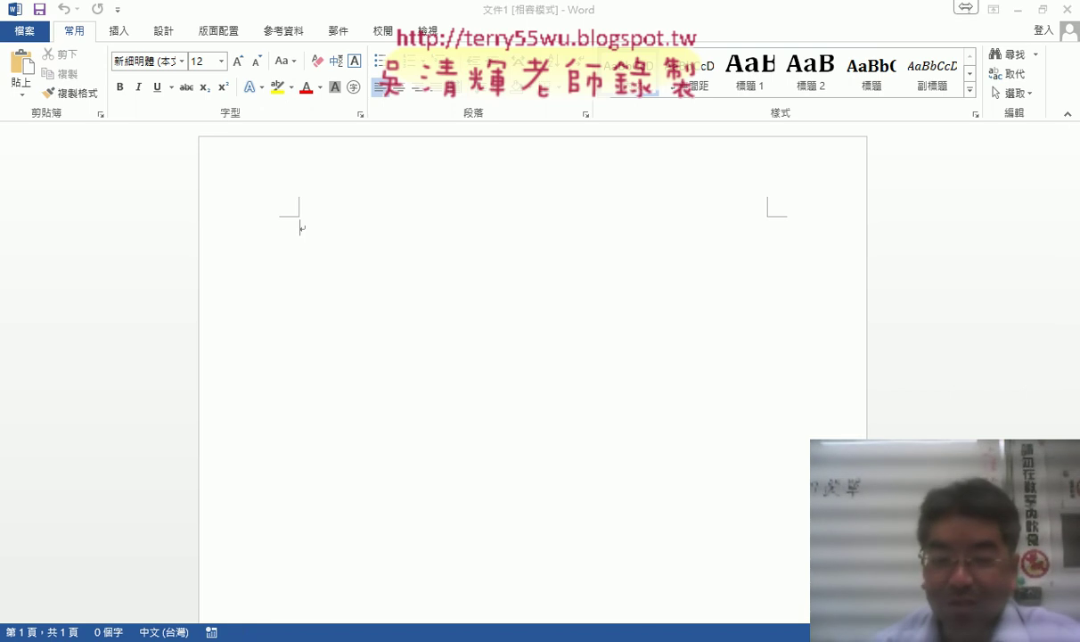
# Copy Excel cells D2:D9 and paste them into Word as text only
pyautogui.click(278, 524)
pyautogui.moveTo(321, 205); pyautogui.dragTo(330, 319)
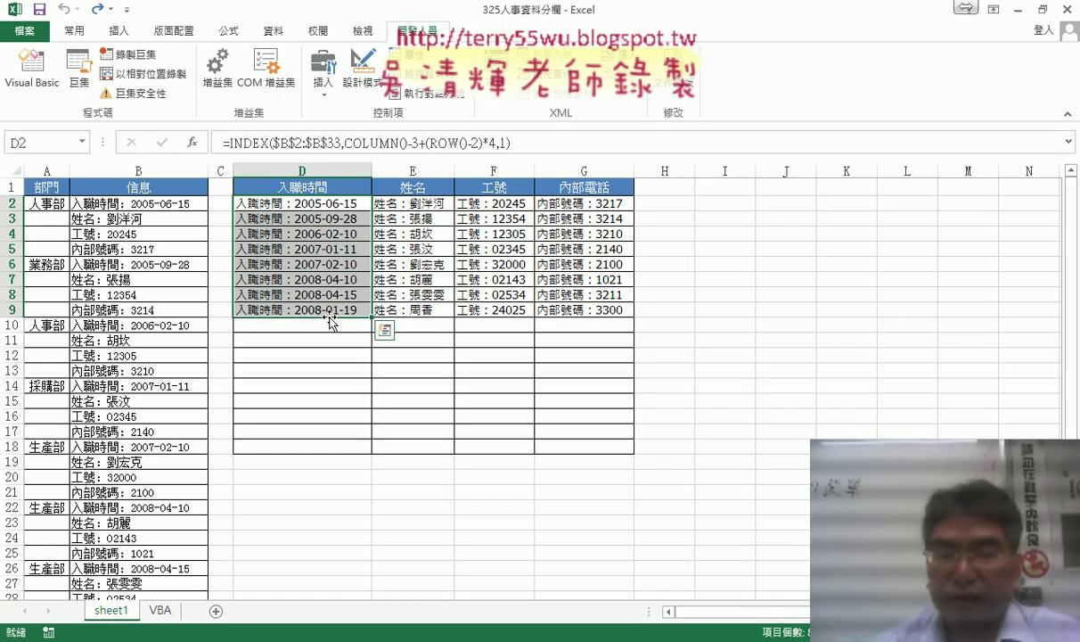
pyautogui.hotkey('ctrl', 'c')
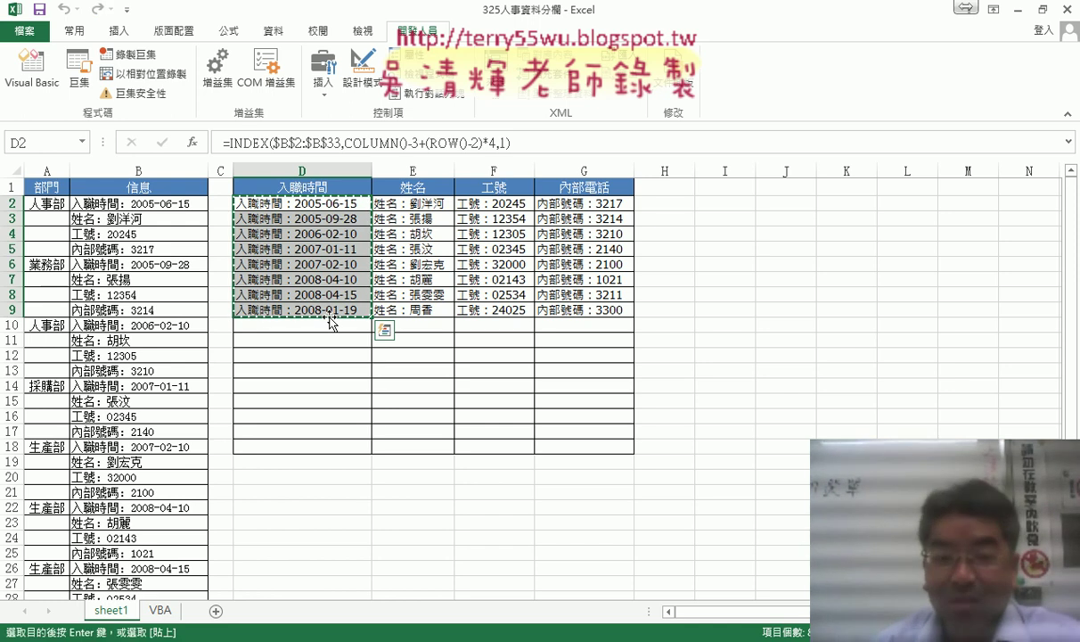
pyautogui.hotkey('alt', 'Tab')
pyautogui.hotkey('ctrl', 'v')
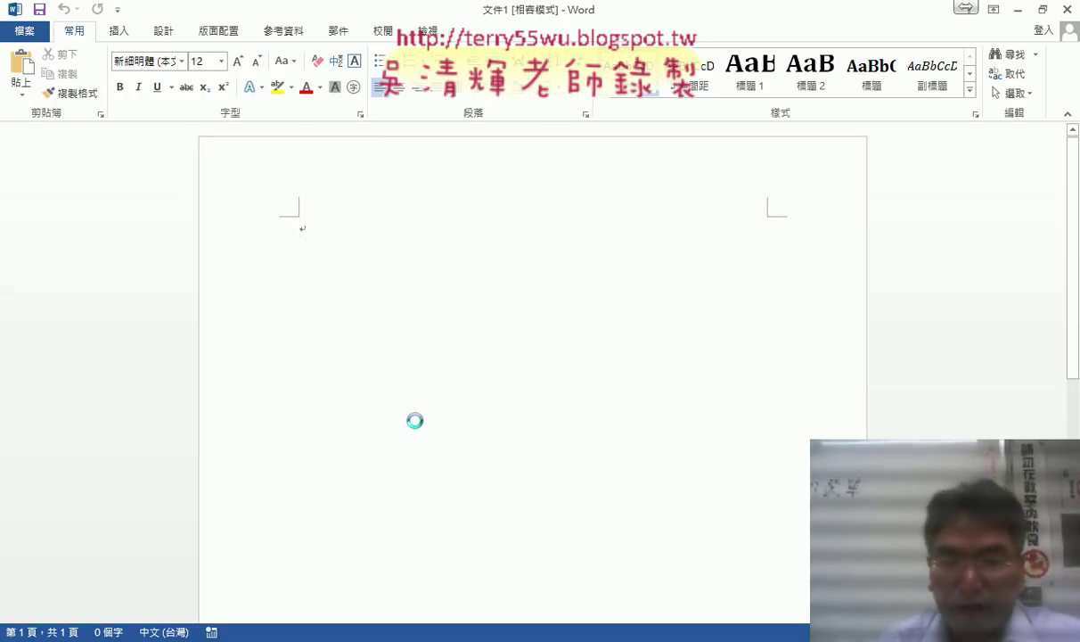
pyautogui.click(473, 395)
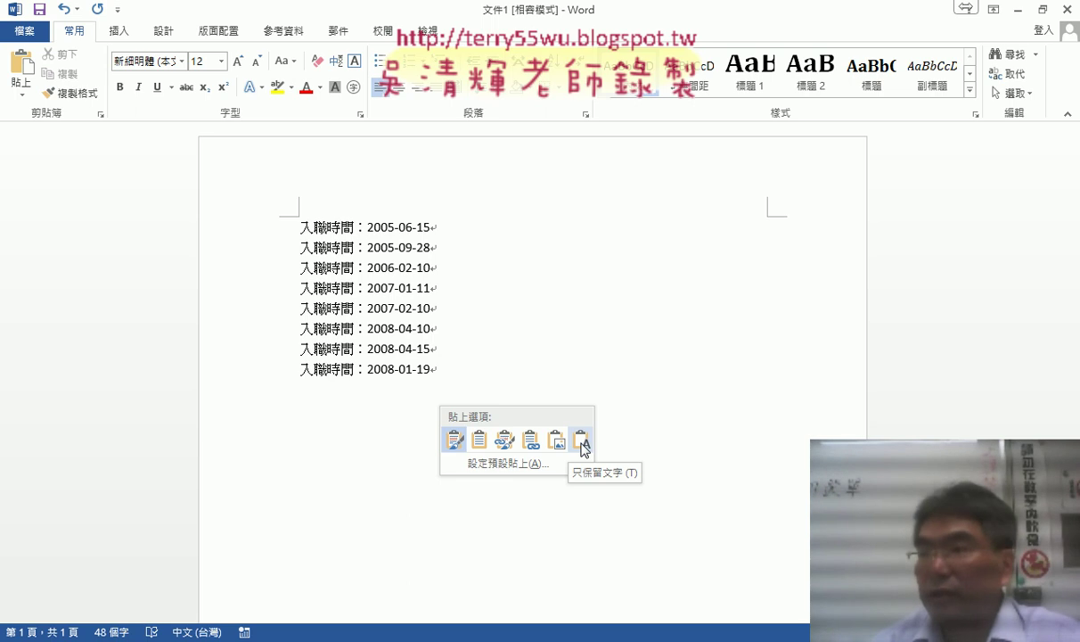
pyautogui.click(580, 443)
# Block-select just the date portion of the eight pasted lines
pyautogui.moveTo(367, 226)
pyautogui.mouseDown()
pyautogui.moveTo(374, 306)
pyautogui.moveTo(436, 369)
pyautogui.mouseUp()
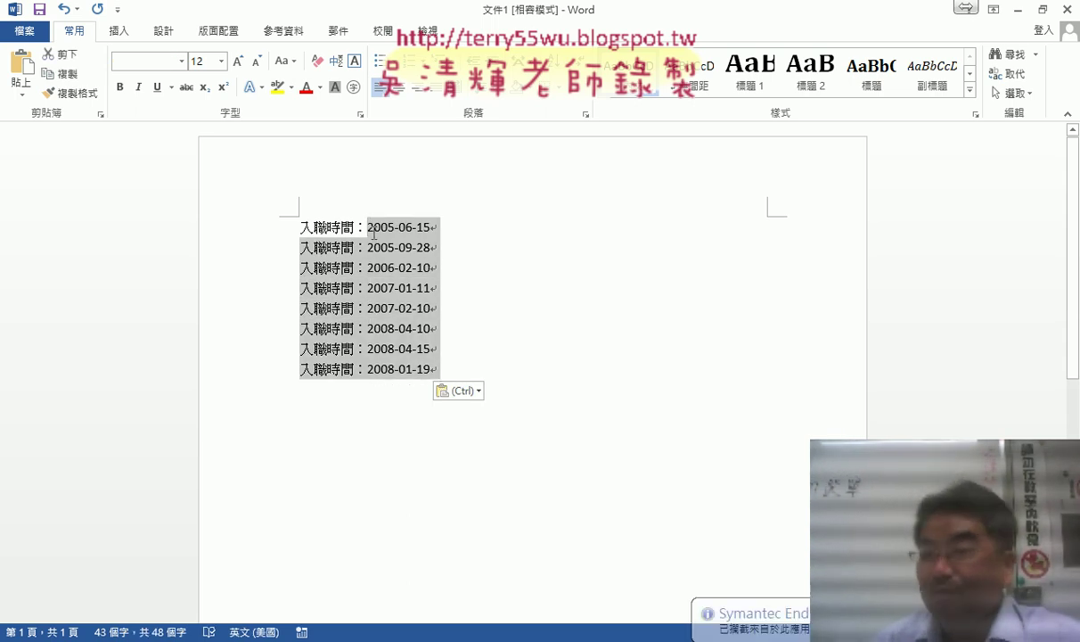
pyautogui.click(472, 230)
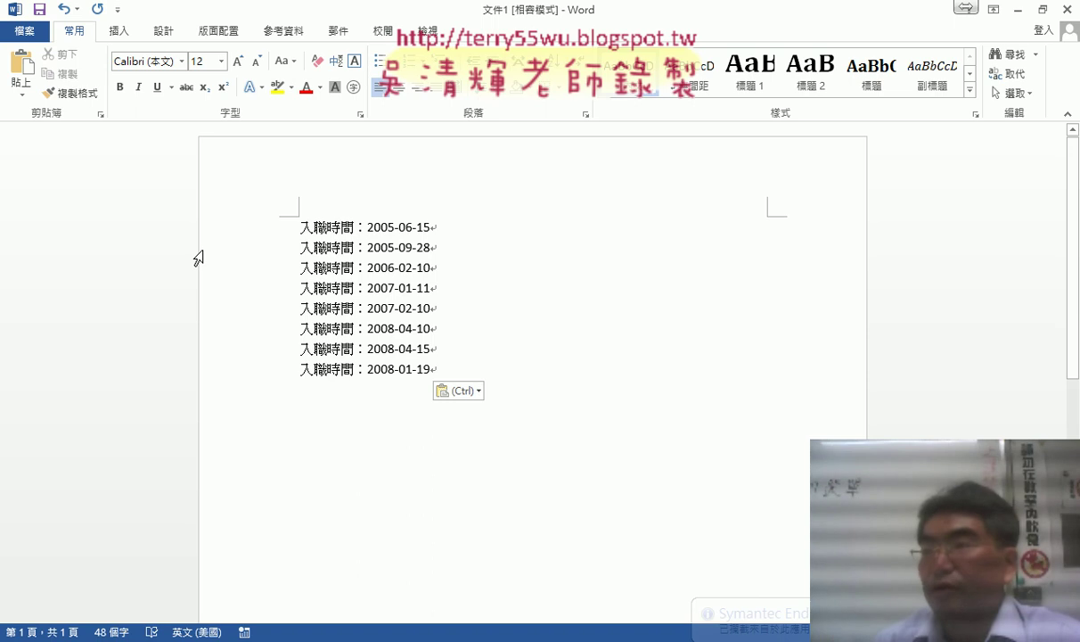
pyautogui.moveTo(369, 228)
pyautogui.mouseDown()
pyautogui.moveTo(369, 289)
pyautogui.moveTo(367, 229)
pyautogui.mouseUp()
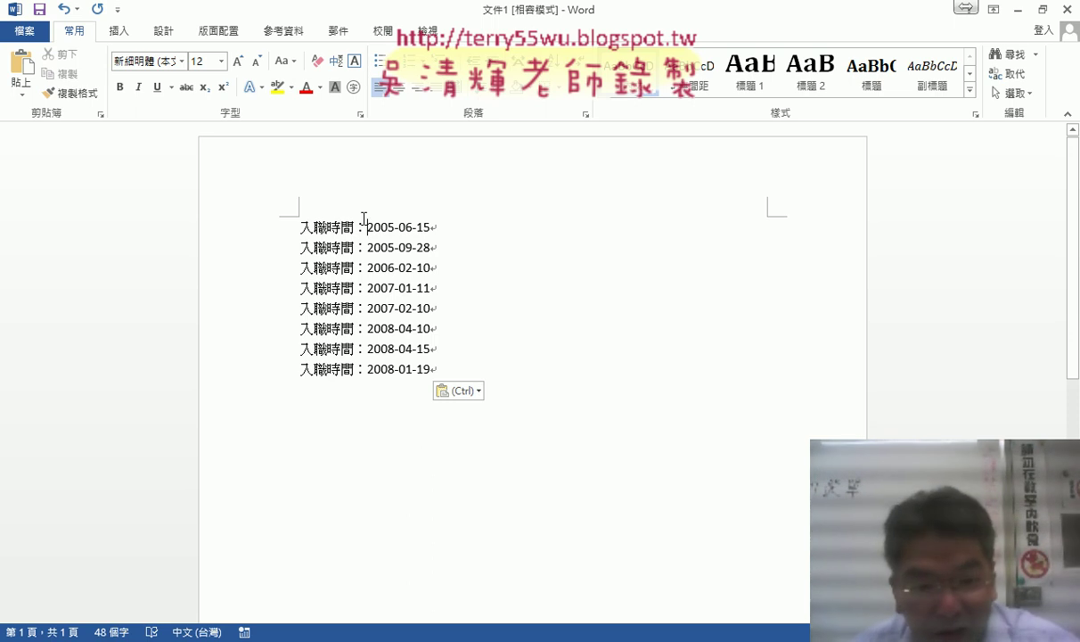
pyautogui.moveTo(366, 219)
pyautogui.mouseDown()
pyautogui.moveTo(385, 358)
pyautogui.moveTo(442, 375)
pyautogui.mouseUp()
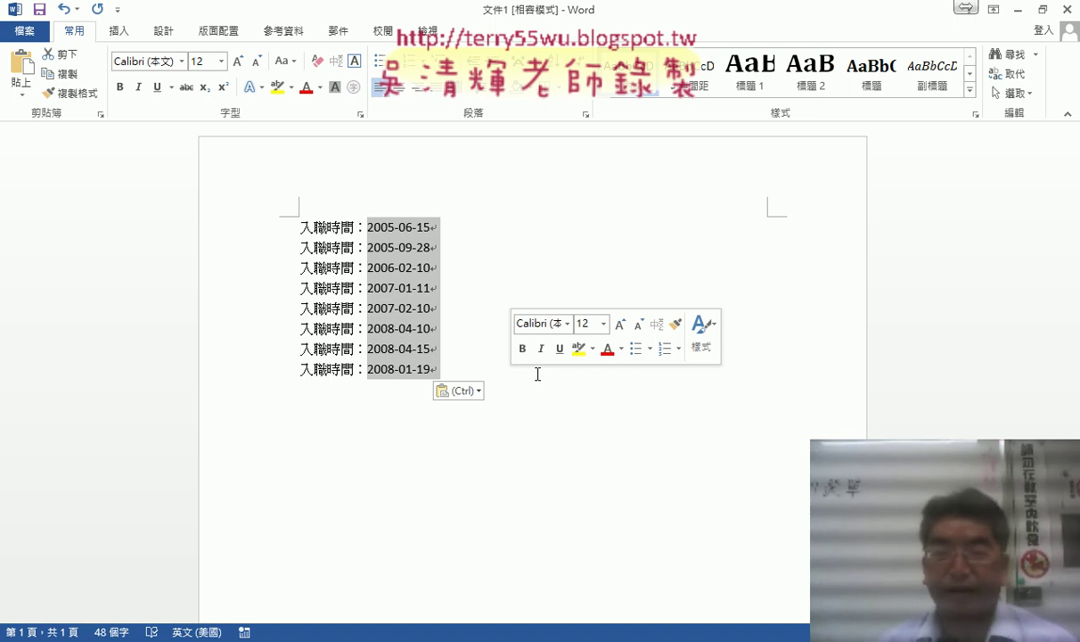
pyautogui.press('Escape')
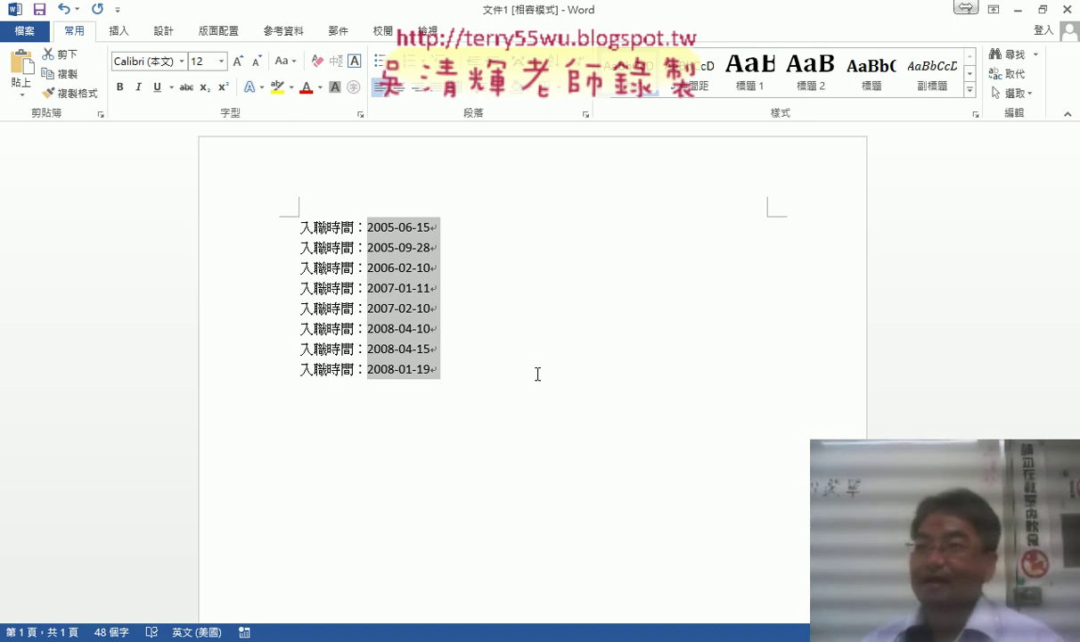
pyautogui.moveTo(294, 631)
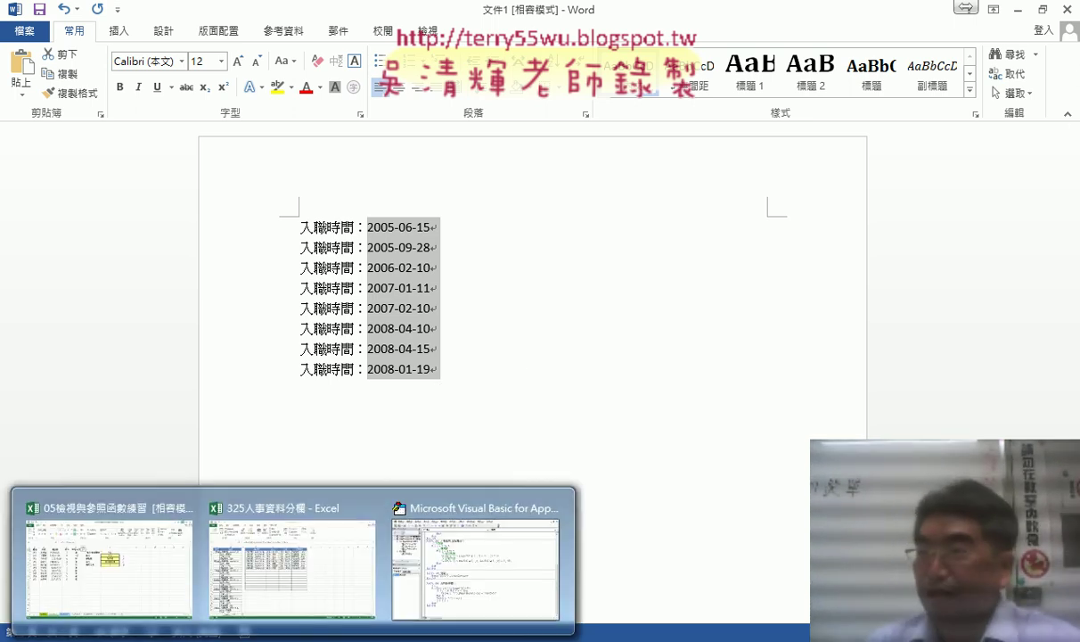
pyautogui.click(298, 579)
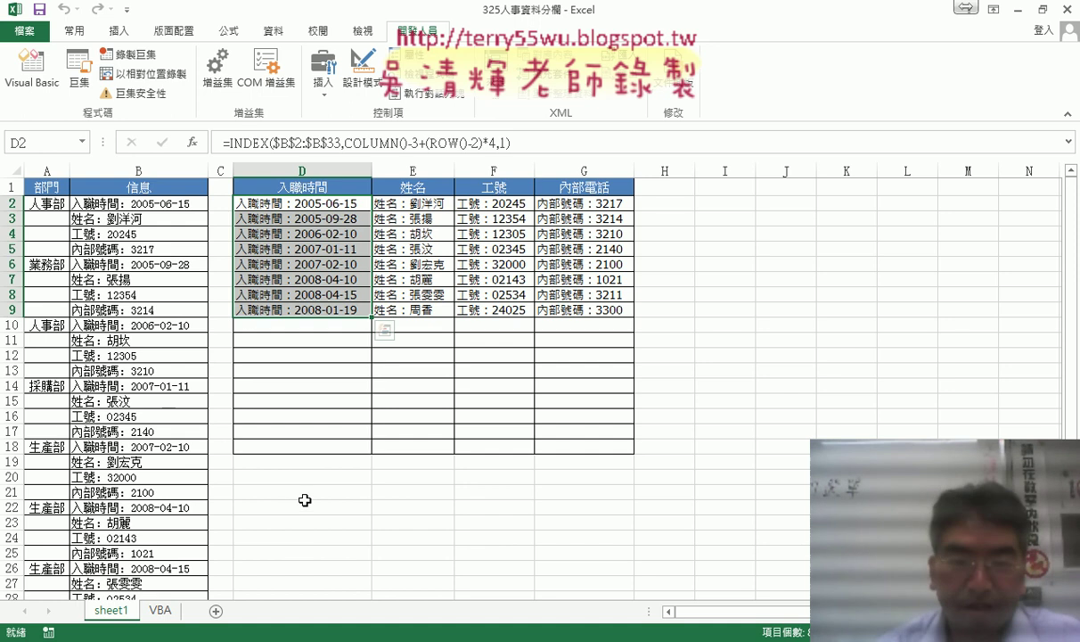
pyautogui.click(333, 207)
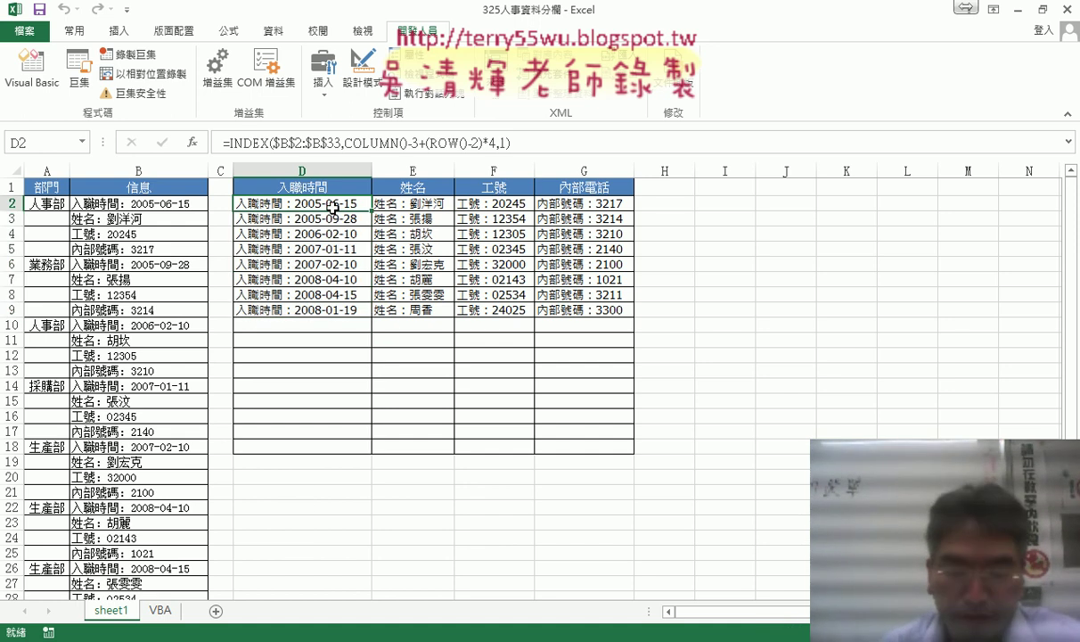
pyautogui.hotkey('ctrl', 'v')
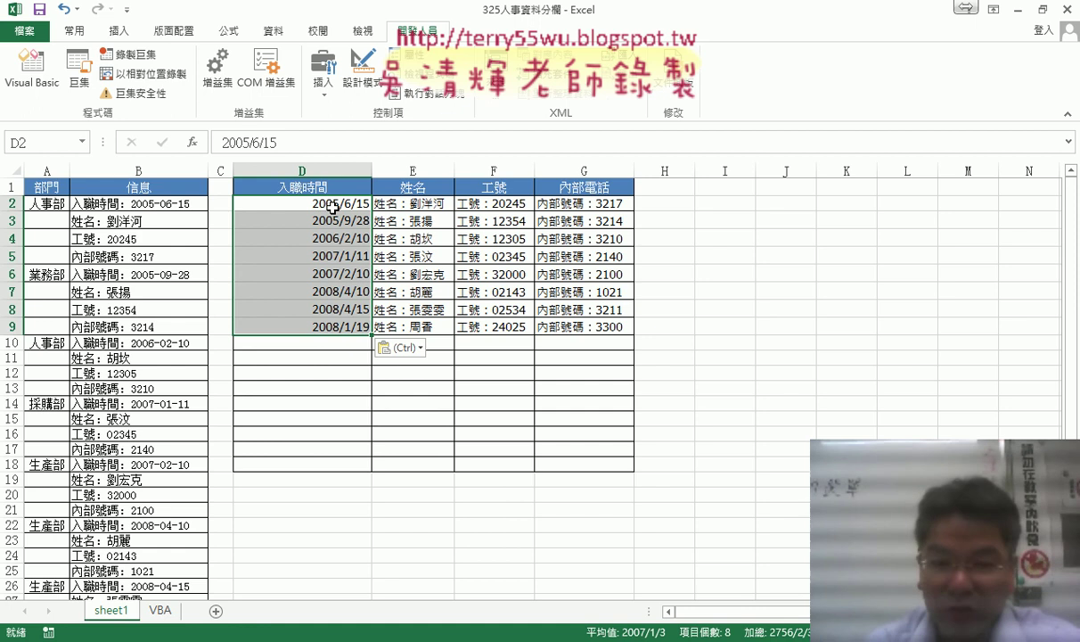
pyautogui.hotkey('ctrl', 'z')
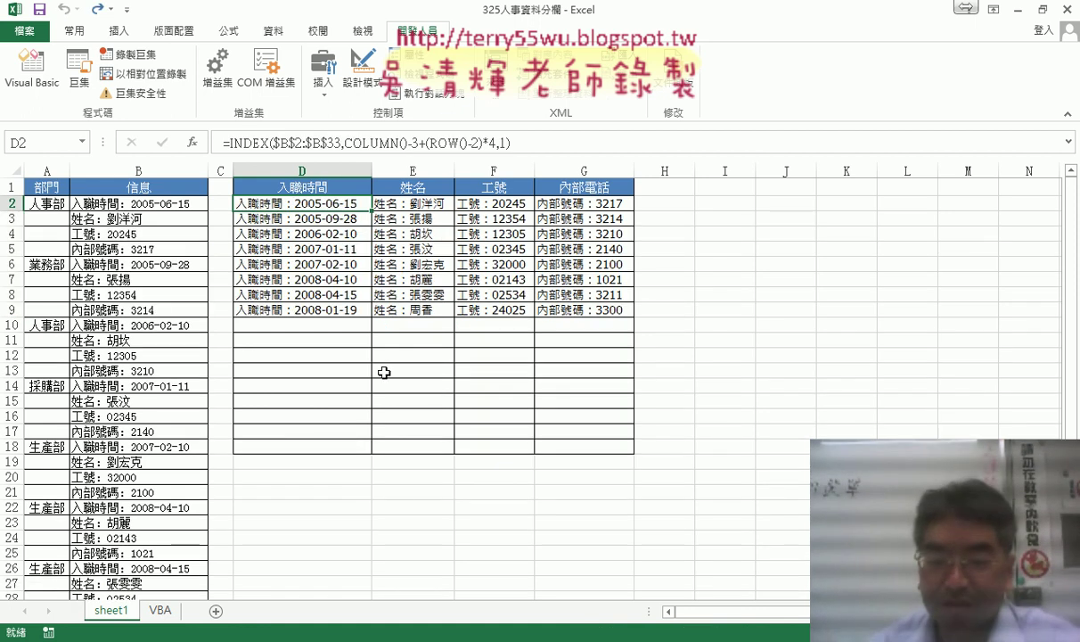
pyautogui.hotkey('alt', 'Tab')
pyautogui.click(385, 274)
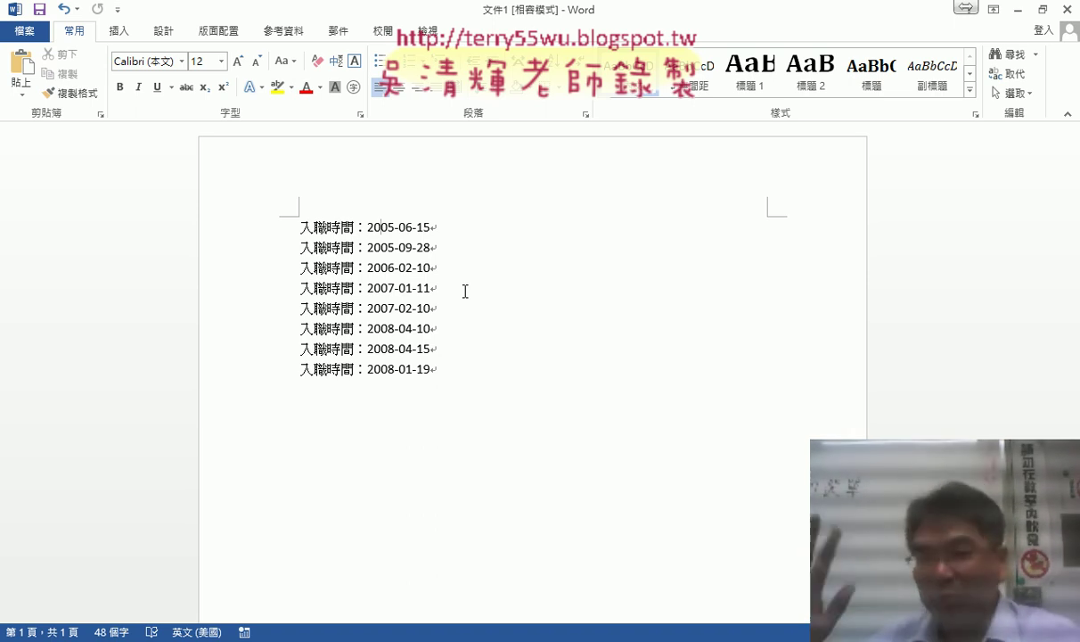
# Close the Word document without saving (不要儲存)
pyautogui.click(1068, 12)
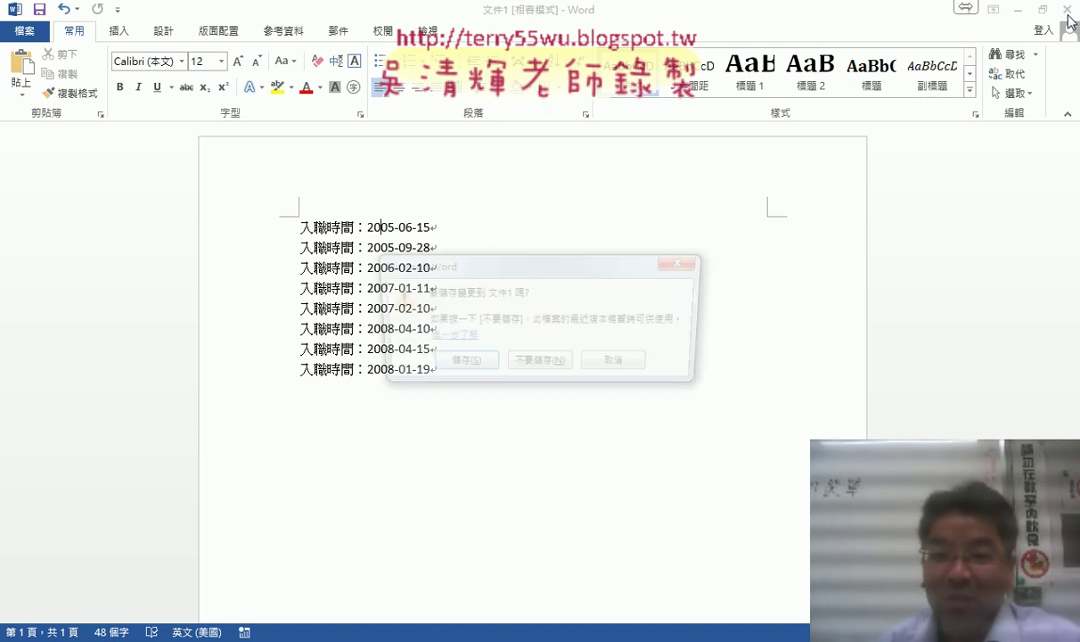
pyautogui.click(533, 361)
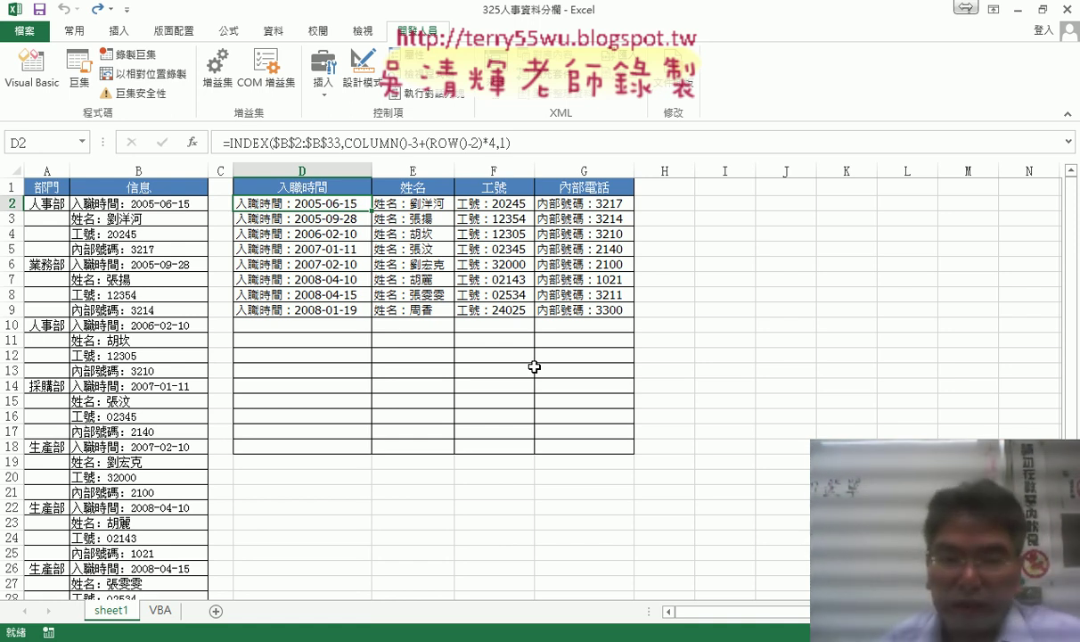
# Cut the INDEX formula out of D2, leaving only the equals sign
pyautogui.moveTo(230, 143); pyautogui.dragTo(419, 142)
pyautogui.rightClick(419, 136)
pyautogui.click(481, 145)
pyautogui.click(326, 206)
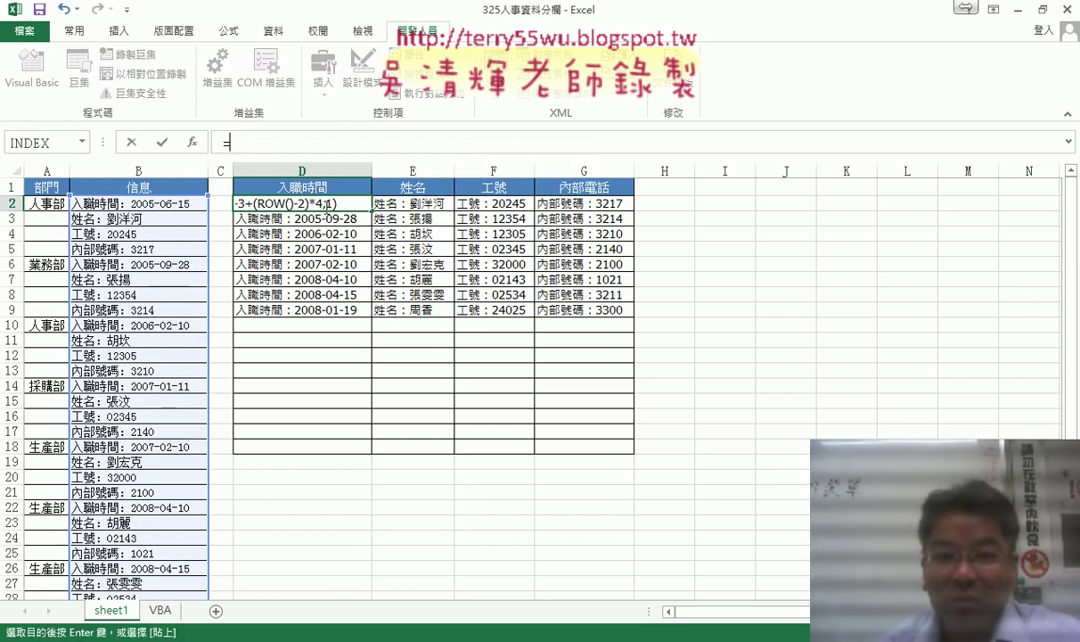
pyautogui.press('Escape')
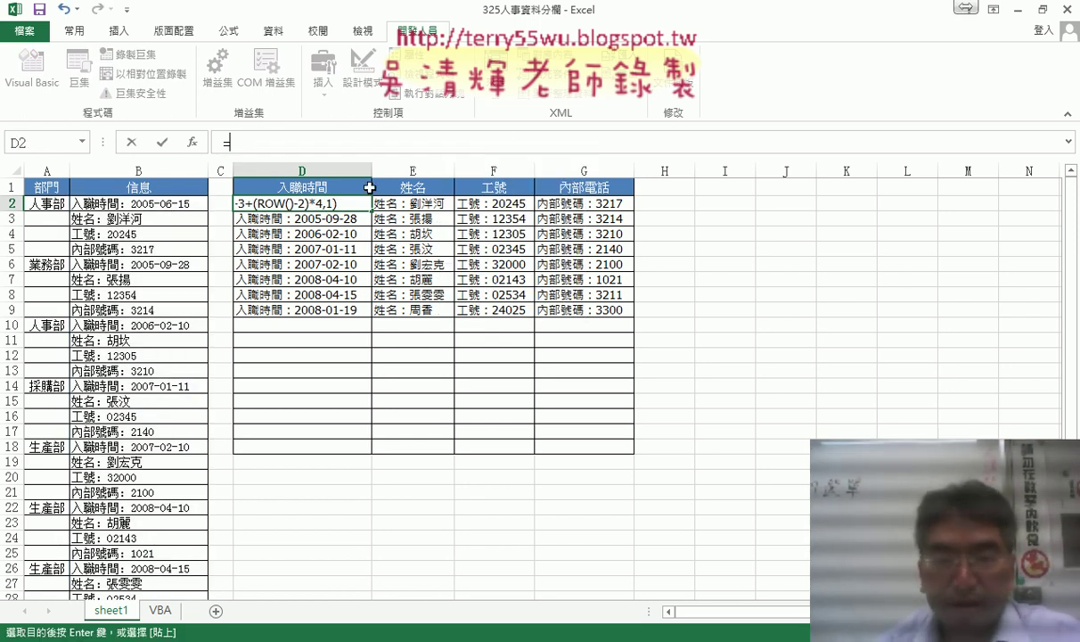
pyautogui.press('Escape')
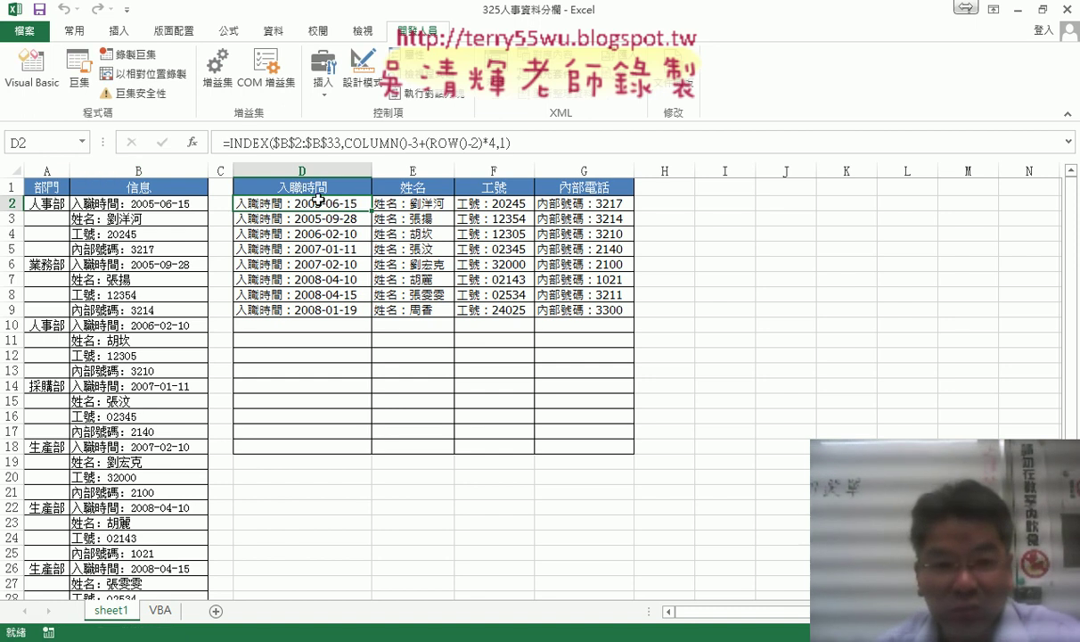
pyautogui.moveTo(230, 142); pyautogui.dragTo(510, 143)
pyautogui.rightClick(427, 142)
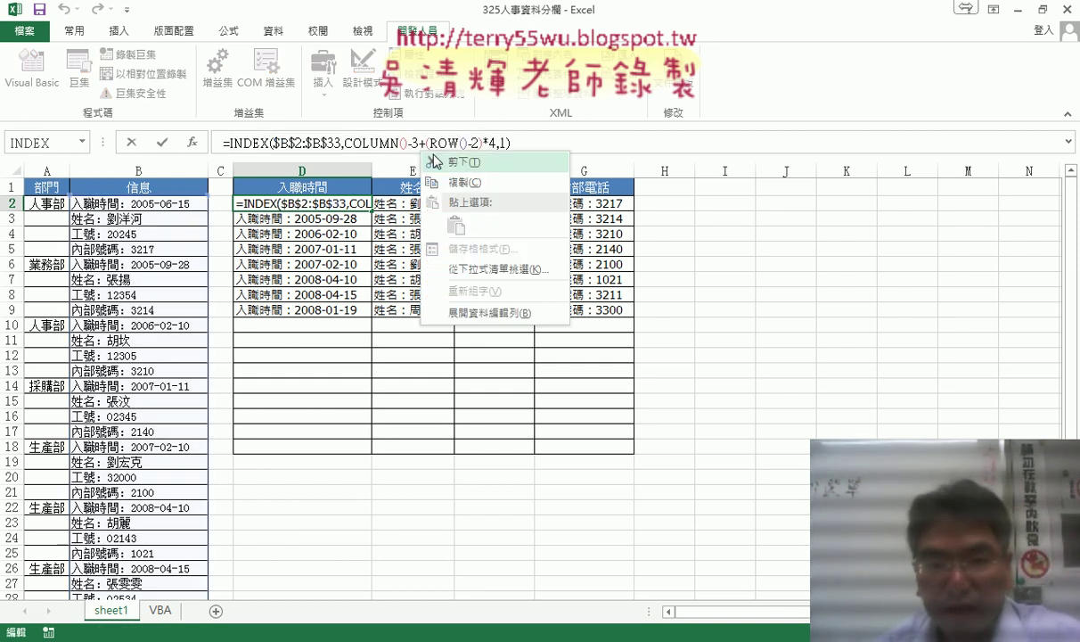
pyautogui.click(470, 89)
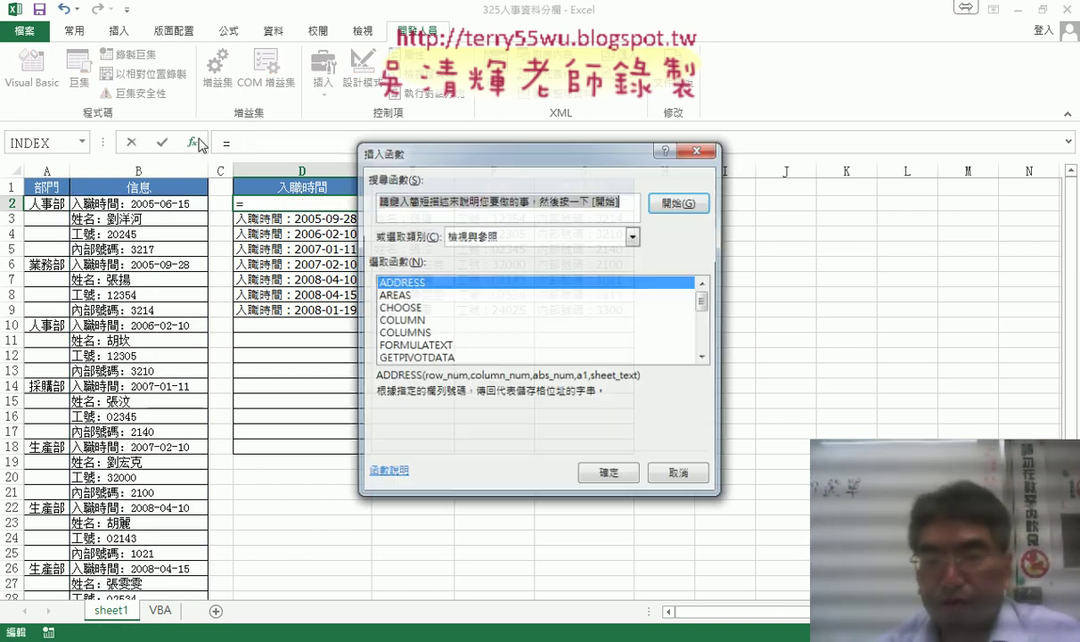
# Insert the REPLACE function from the 文字 category, after briefly viewing MID's description
pyautogui.click(191, 142)
pyautogui.click(506, 239)
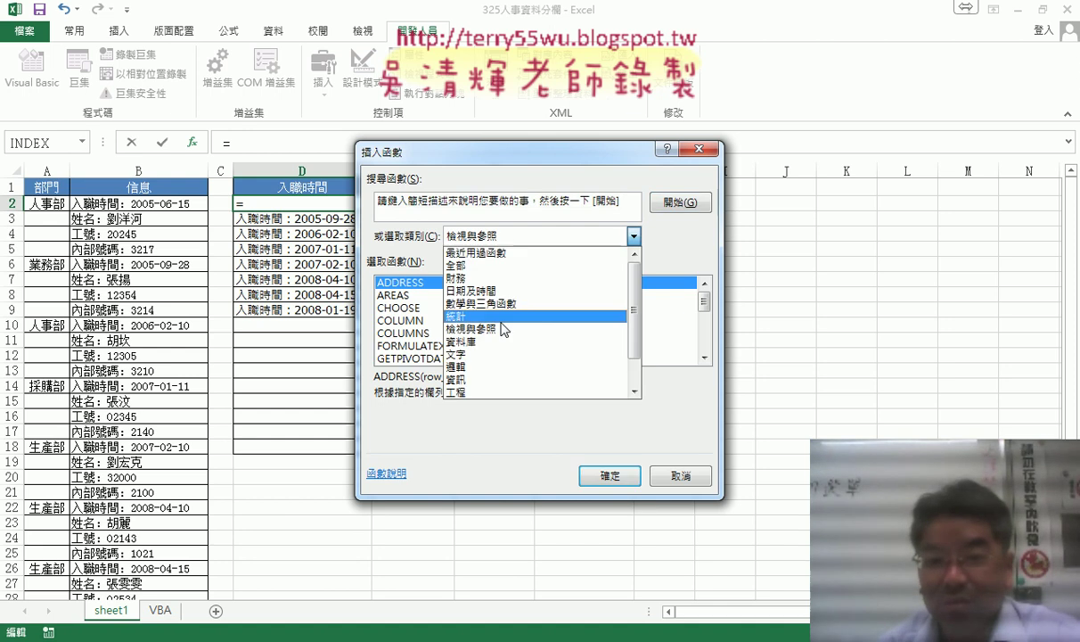
pyautogui.click(493, 357)
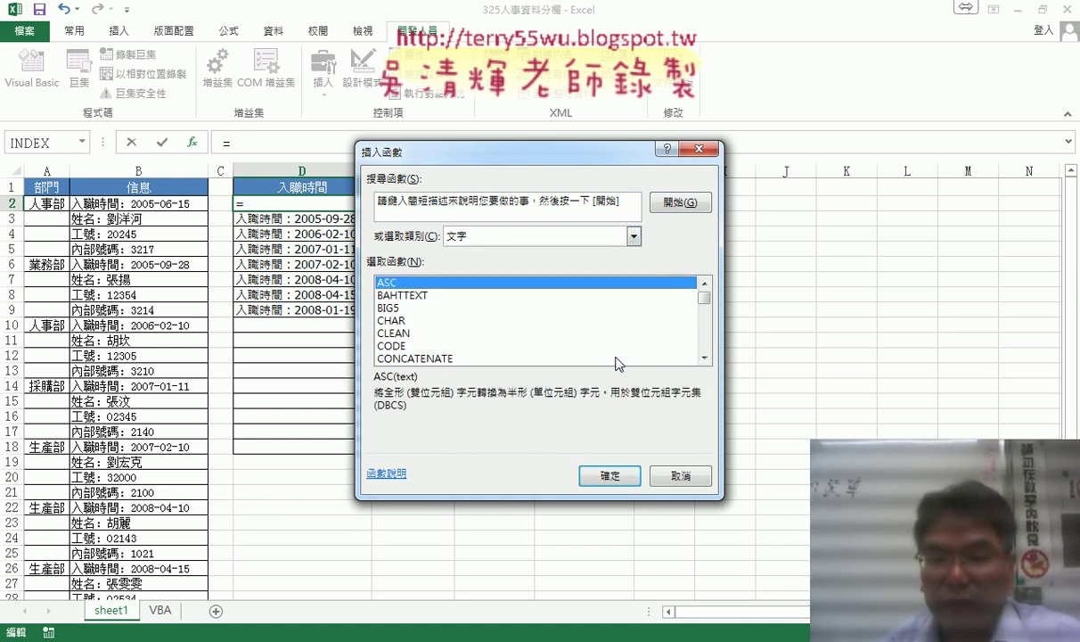
pyautogui.moveTo(705, 294); pyautogui.dragTo(709, 327)
pyautogui.click(398, 321)
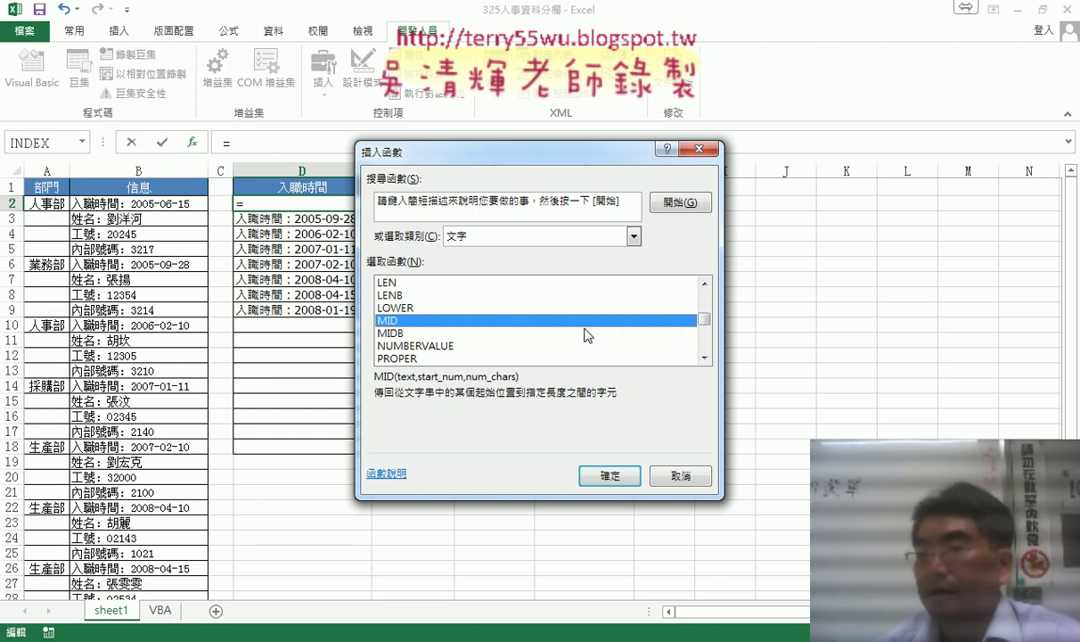
pyautogui.click(710, 346)
pyautogui.click(711, 346)
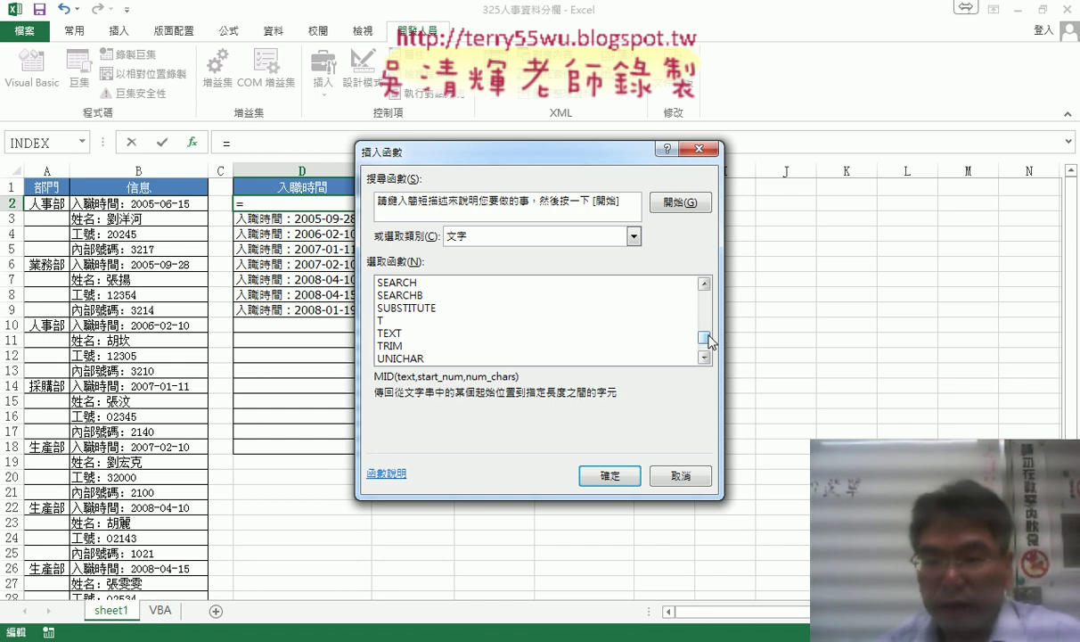
pyautogui.moveTo(708, 336); pyautogui.dragTo(707, 312)
pyautogui.click(459, 295)
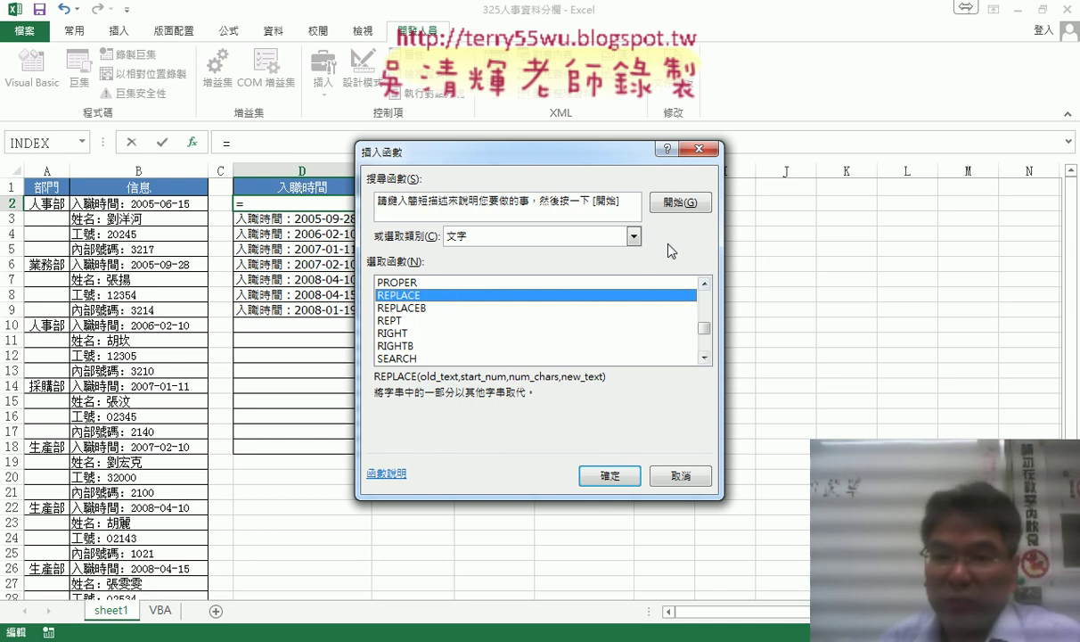
pyautogui.moveTo(599, 152); pyautogui.dragTo(838, 155)
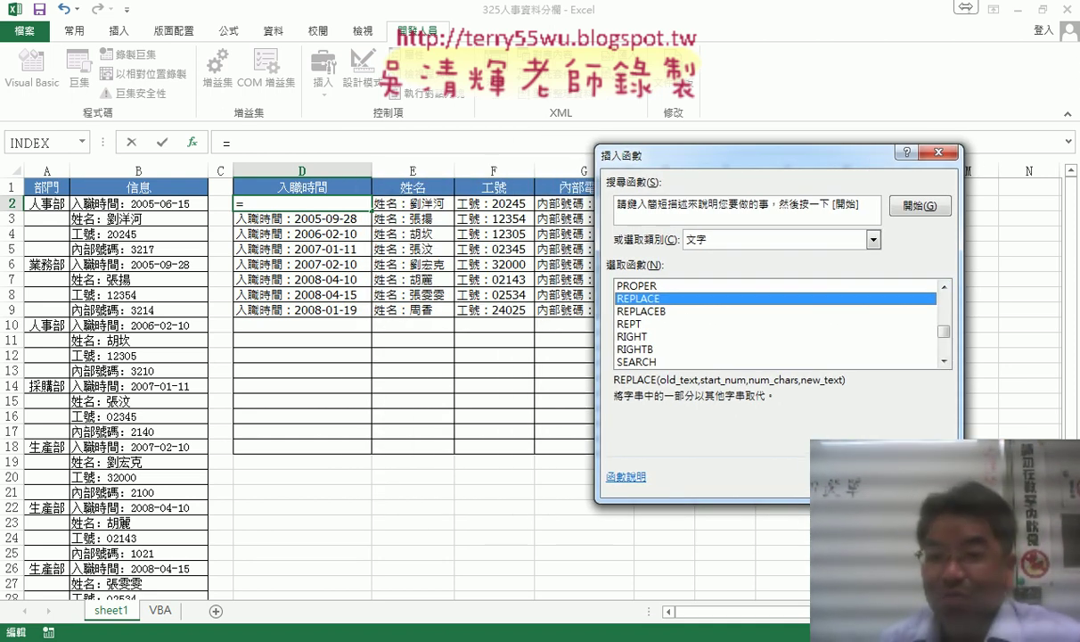
pyautogui.click(860, 486)
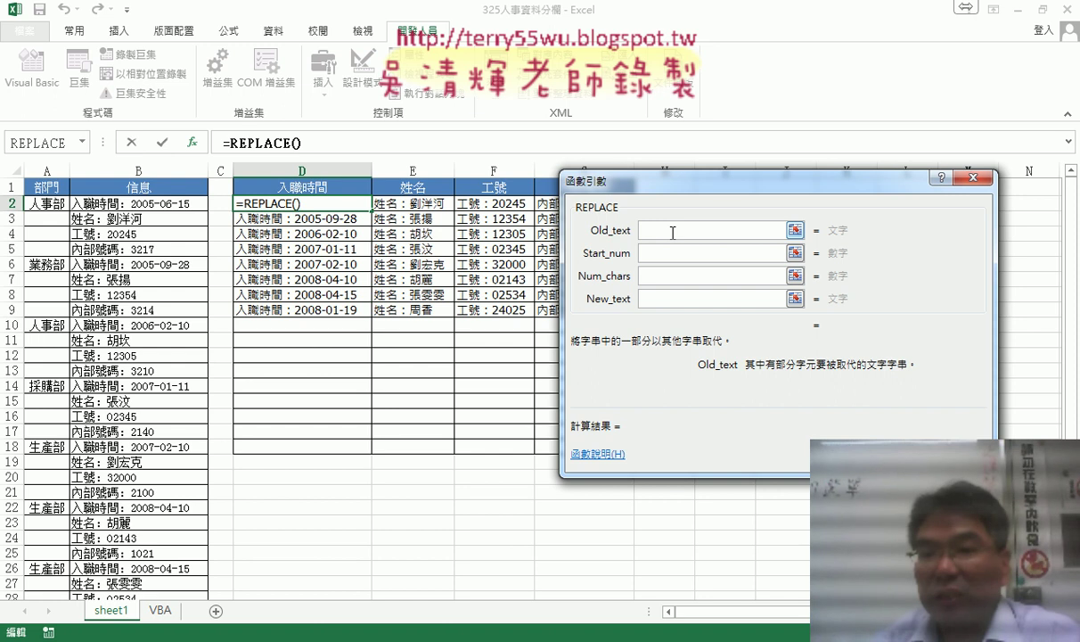
# Paste the INDEX formula as REPLACE's Old_text and set Start_num to 1
pyautogui.rightClick(673, 232)
pyautogui.click(691, 280)
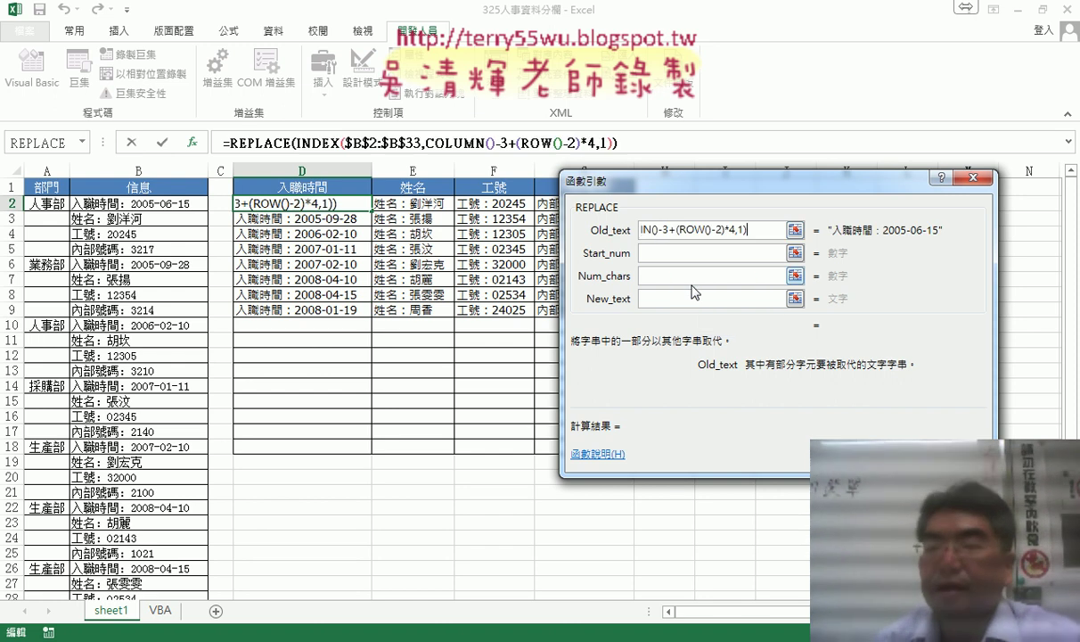
pyautogui.click(653, 254)
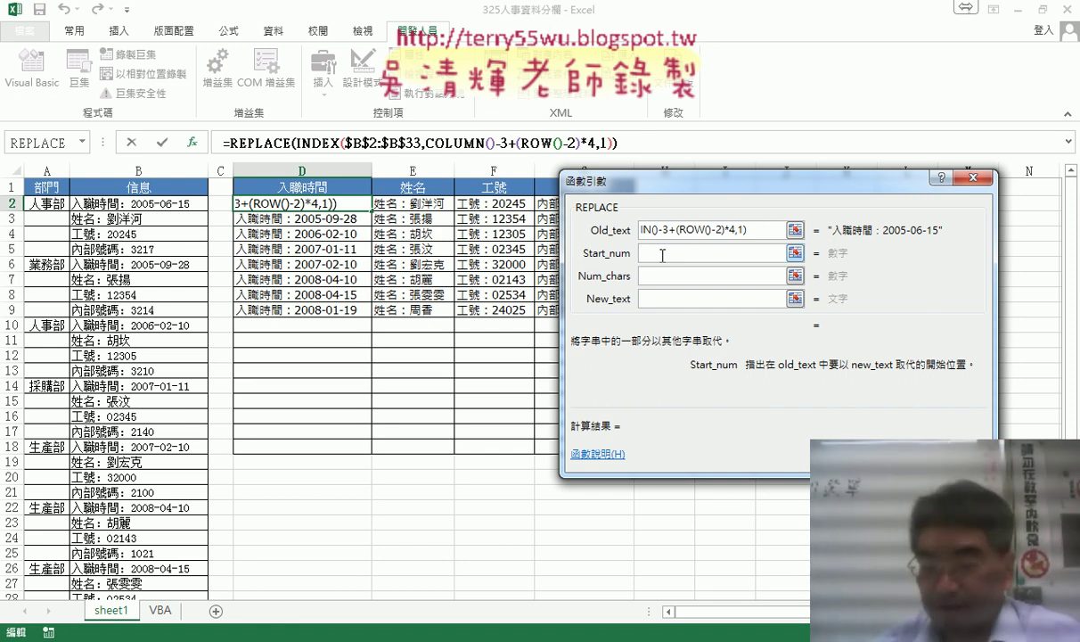
pyautogui.write('1')
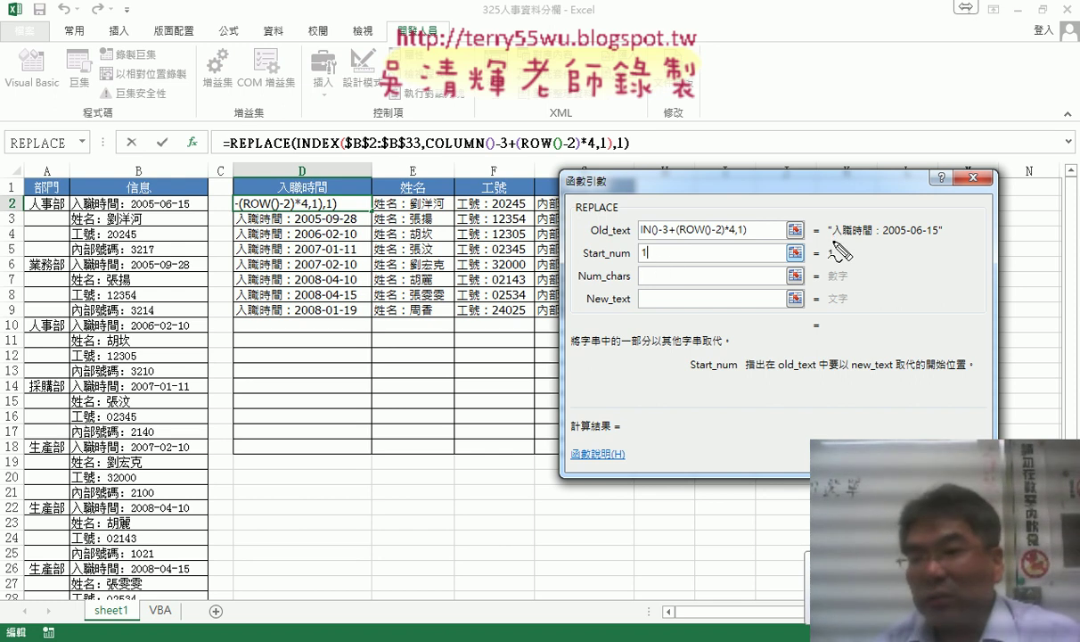
pyautogui.moveTo(837, 199); pyautogui.dragTo(843, 239)
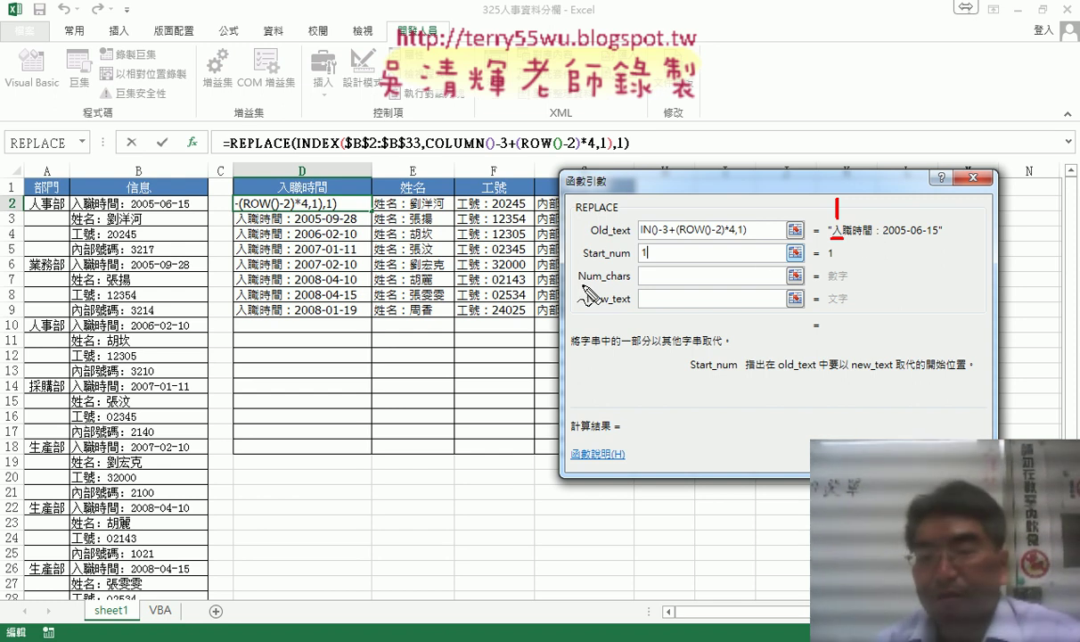
pyautogui.moveTo(580, 285); pyautogui.dragTo(624, 287)
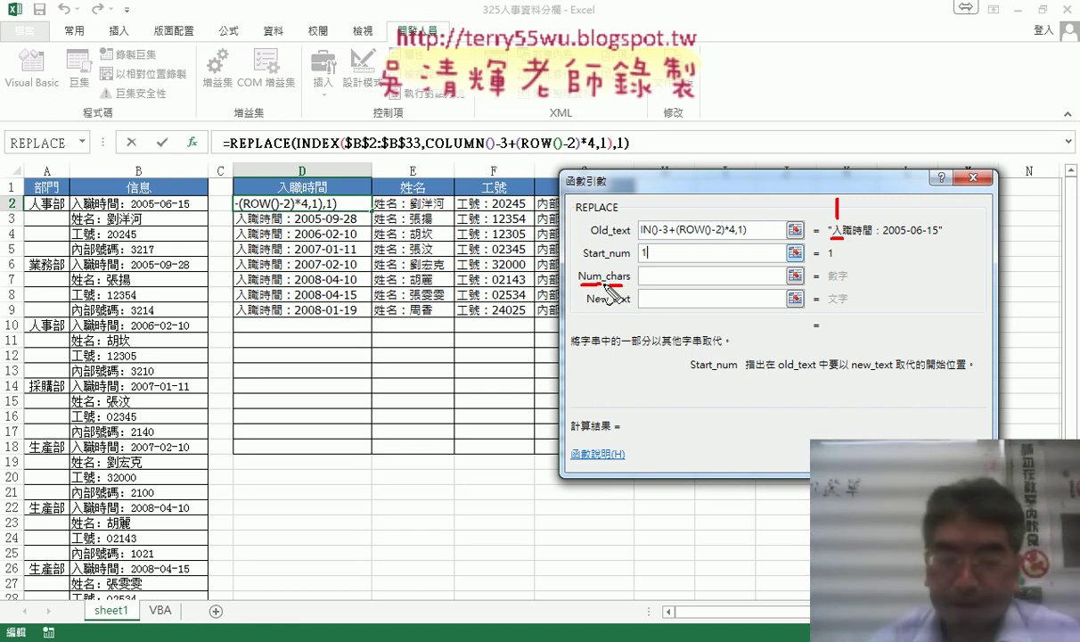
pyautogui.press('Escape')
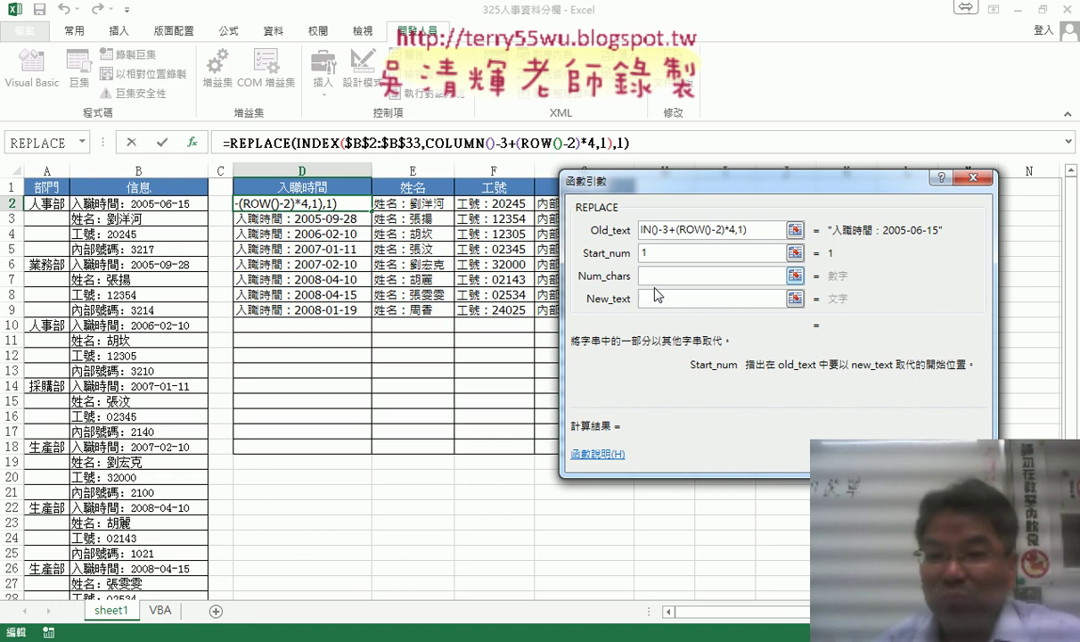
# Set Num_chars to len(D1)+1, replacing the 5 typed at first
pyautogui.click(679, 276)
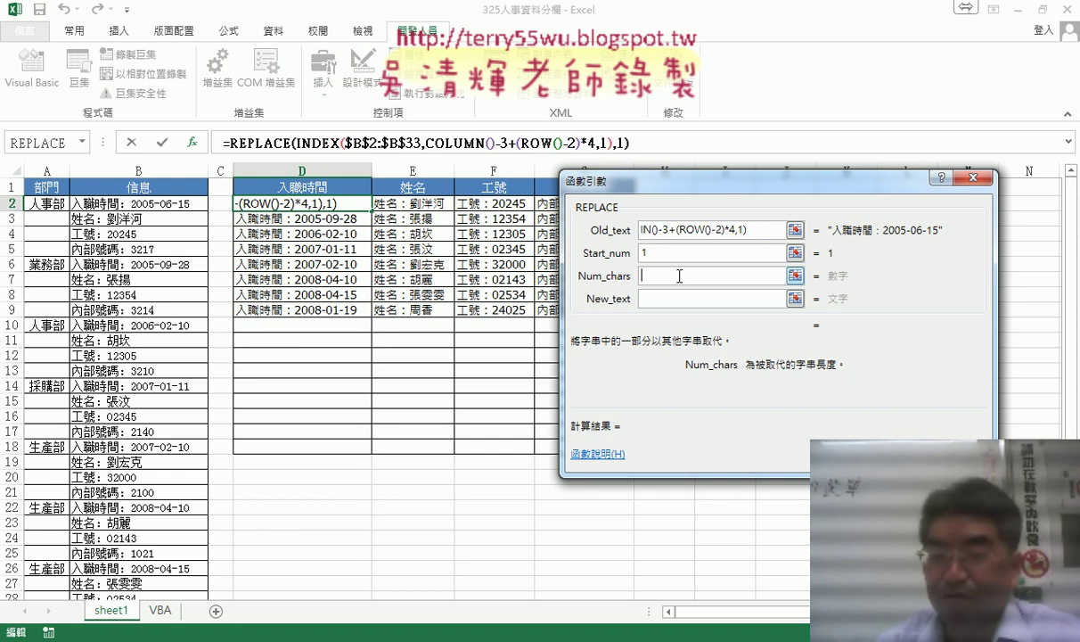
pyautogui.write('5')
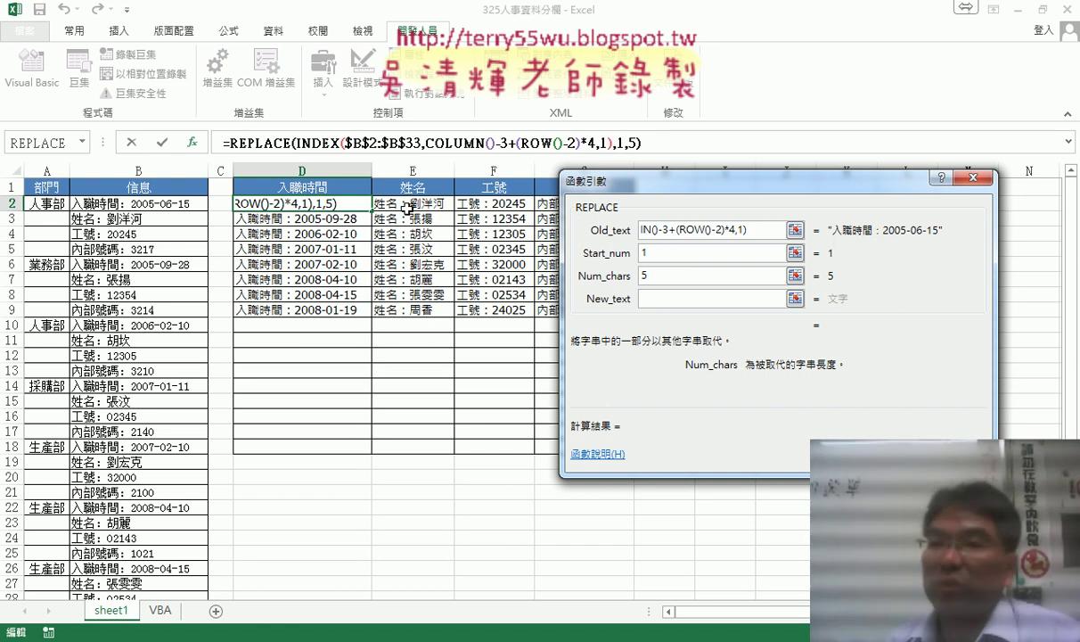
pyautogui.click(640, 276)
pyautogui.press('Delete')
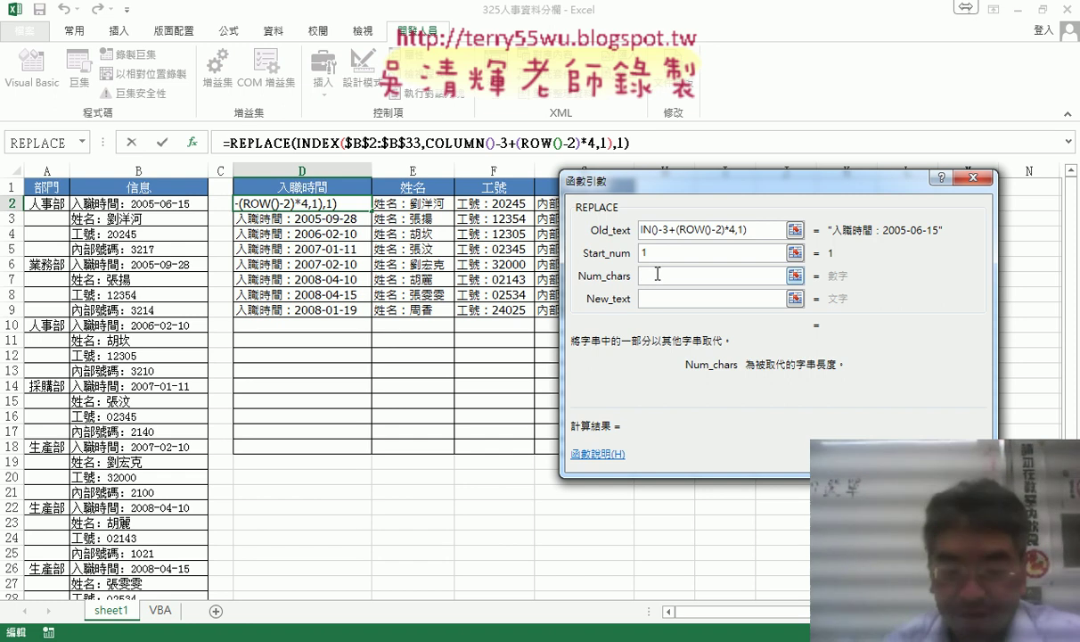
pyautogui.write('le')
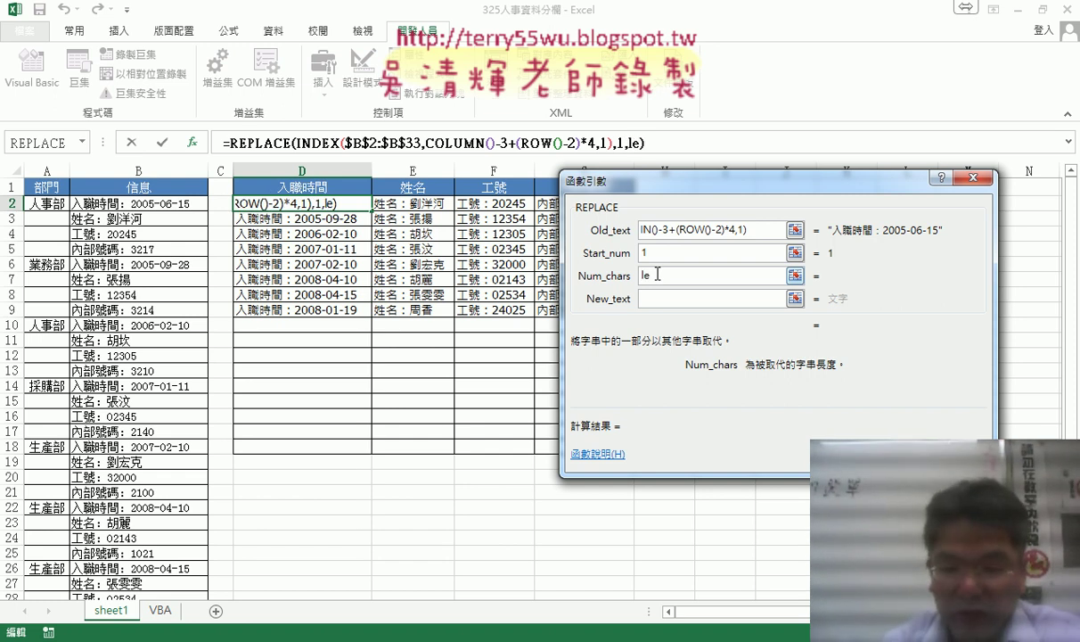
pyautogui.write('n(')
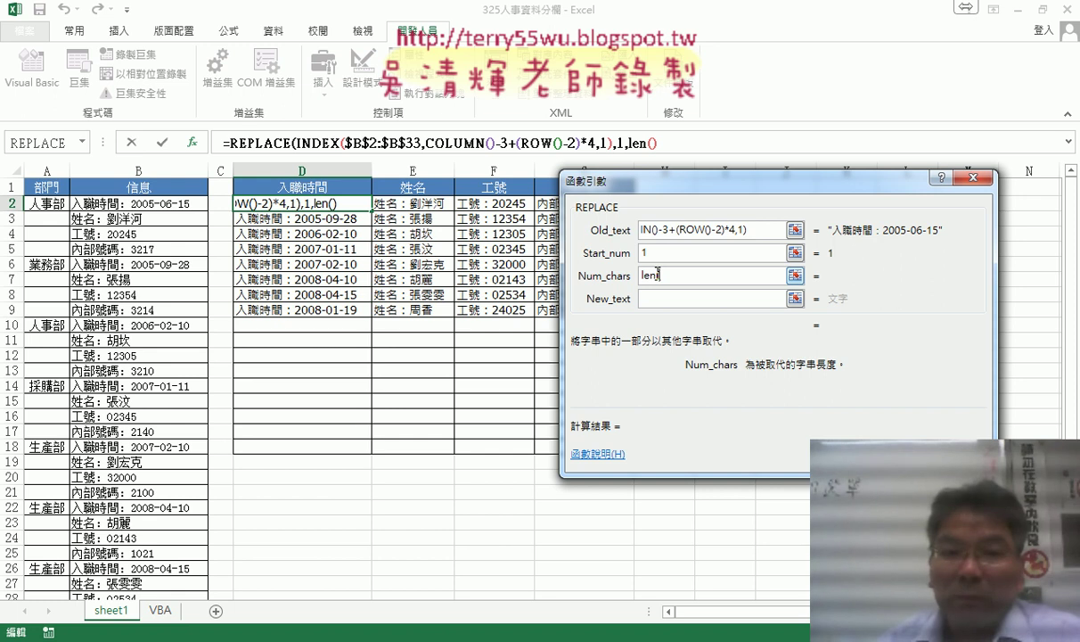
pyautogui.click(321, 188)
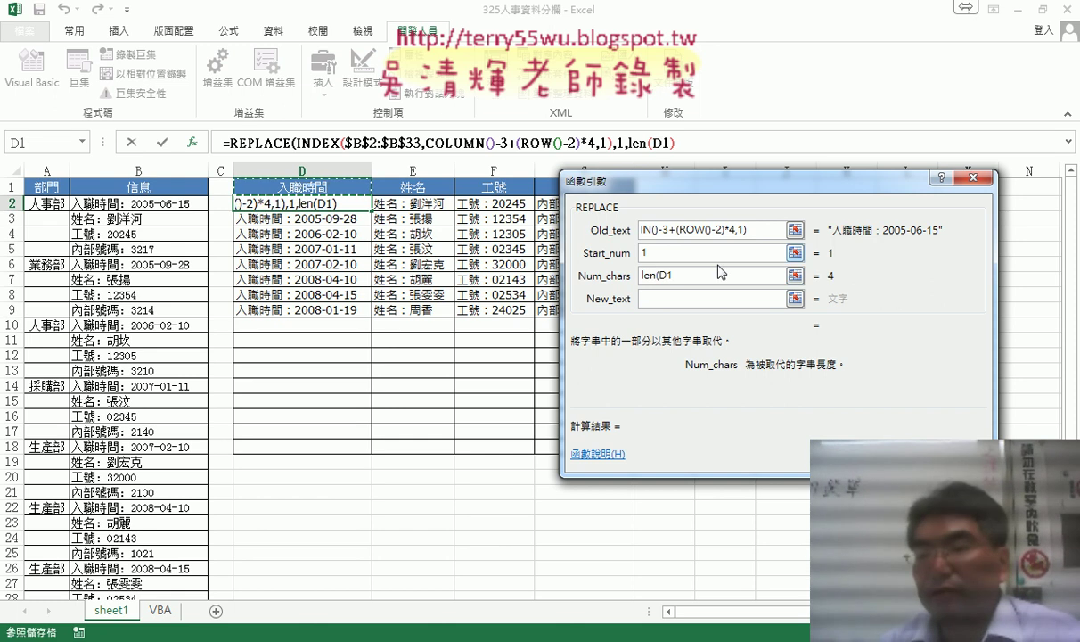
pyautogui.write(')')
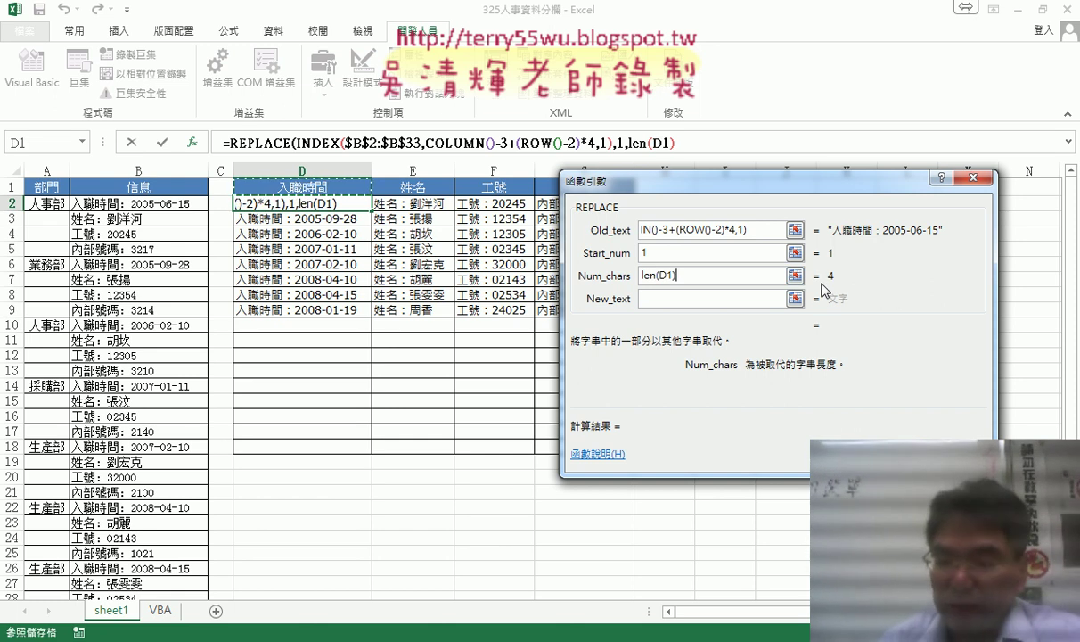
pyautogui.write('+1')
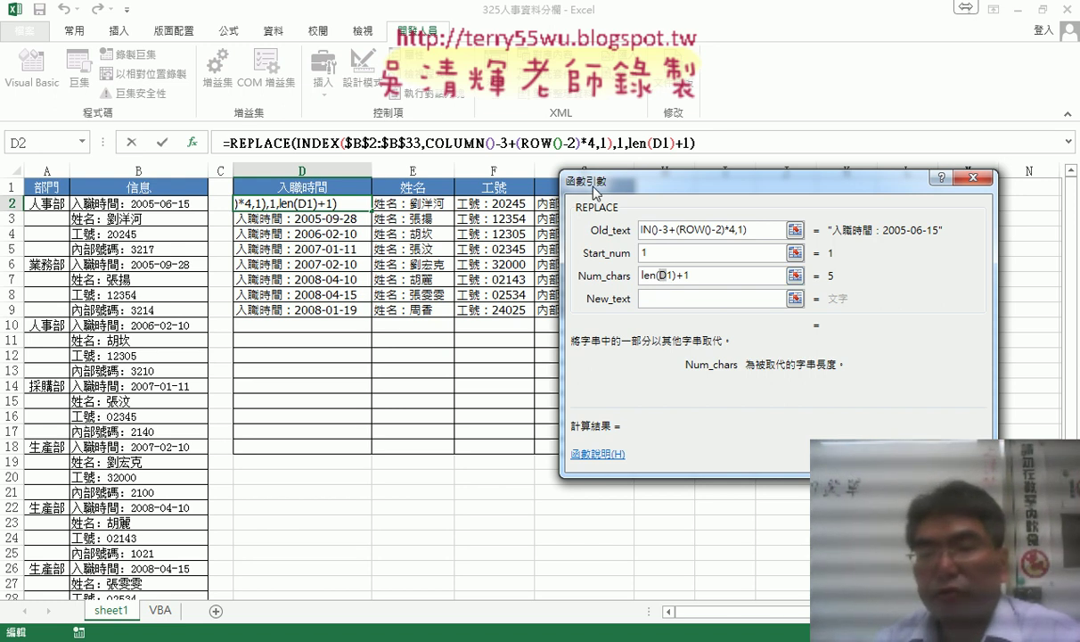
pyautogui.moveTo(595, 190); pyautogui.dragTo(678, 183)
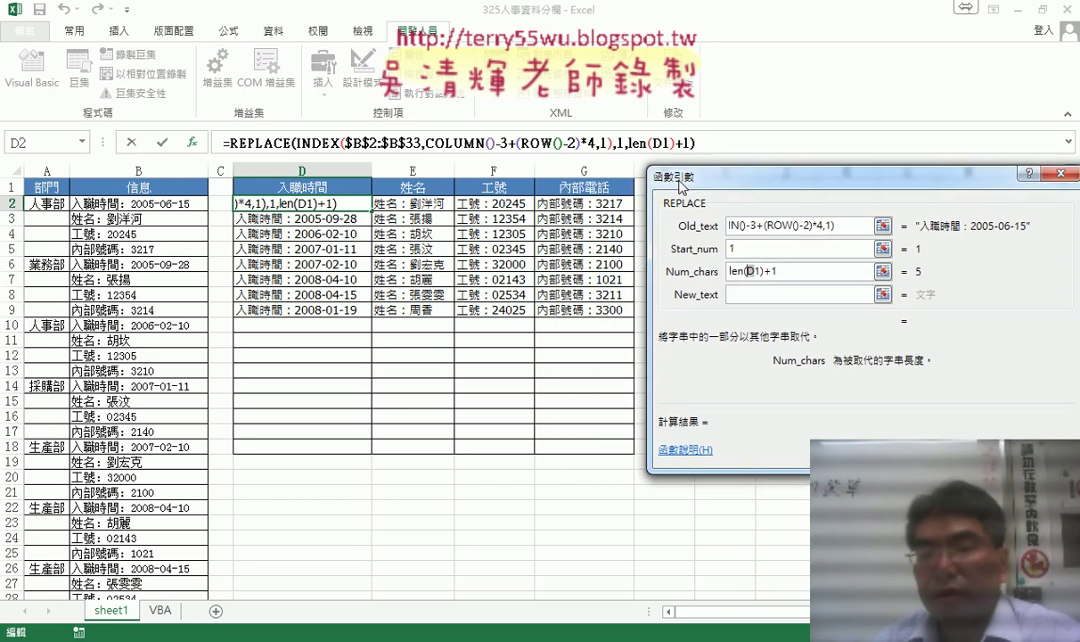
# Change Num_chars to len(D$1)+1 so the header row stays locked
pyautogui.click(750, 270)
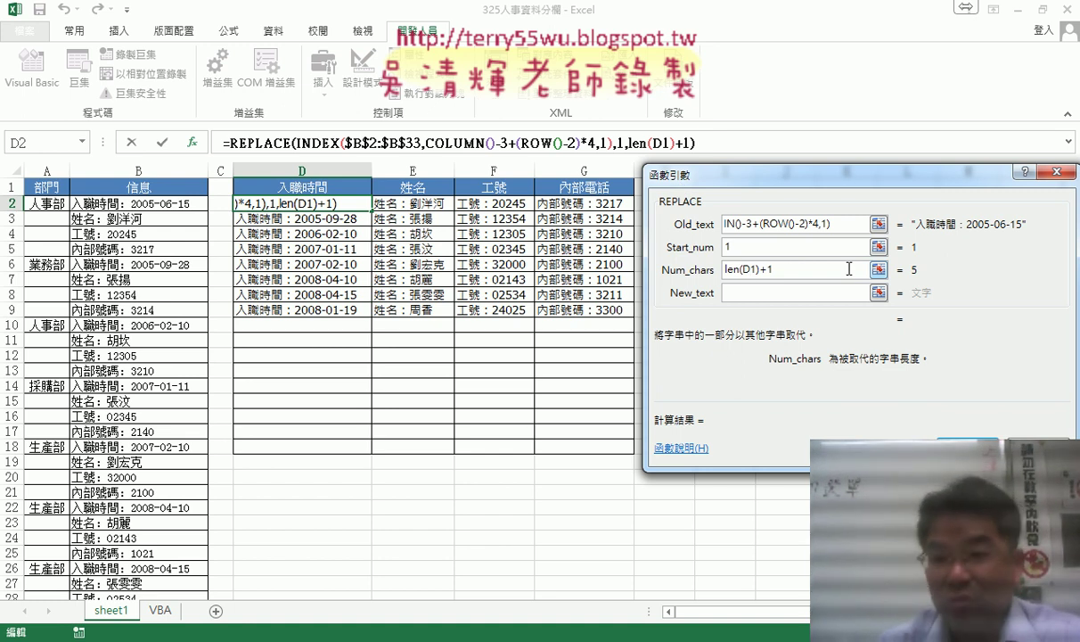
pyautogui.write('$')
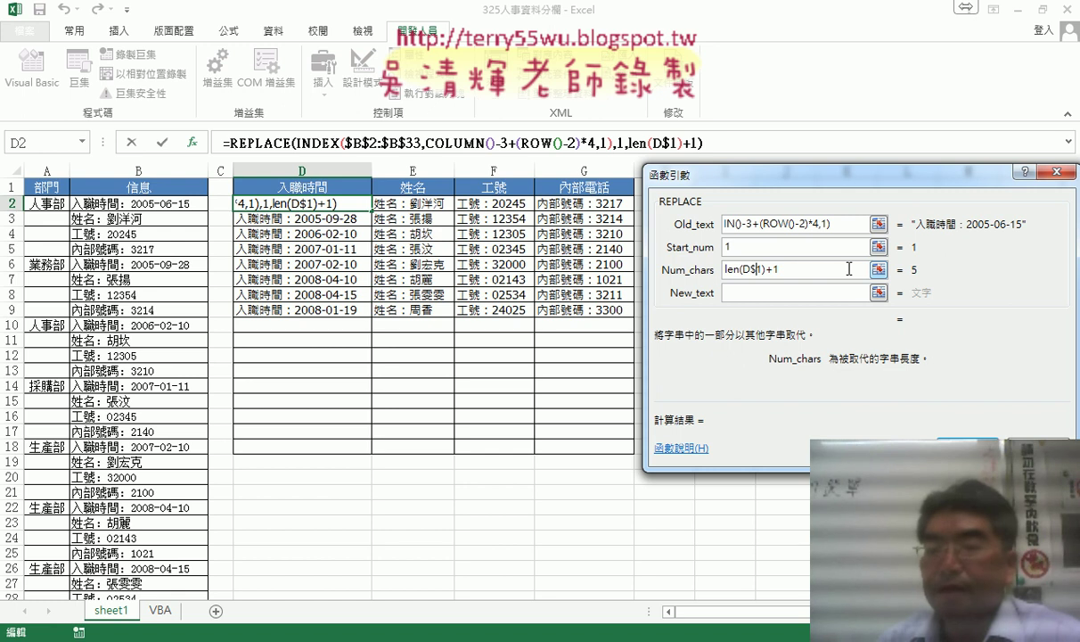
pyautogui.press('Tab')
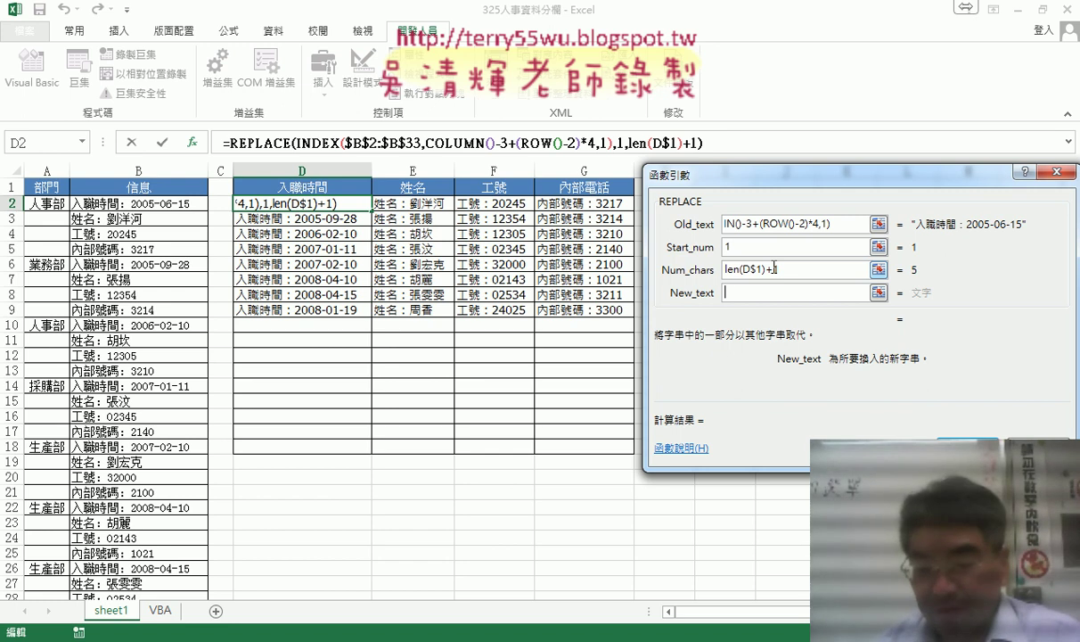
# Set New_text to an empty string "" so the label is replaced with nothing
pyautogui.write('"')
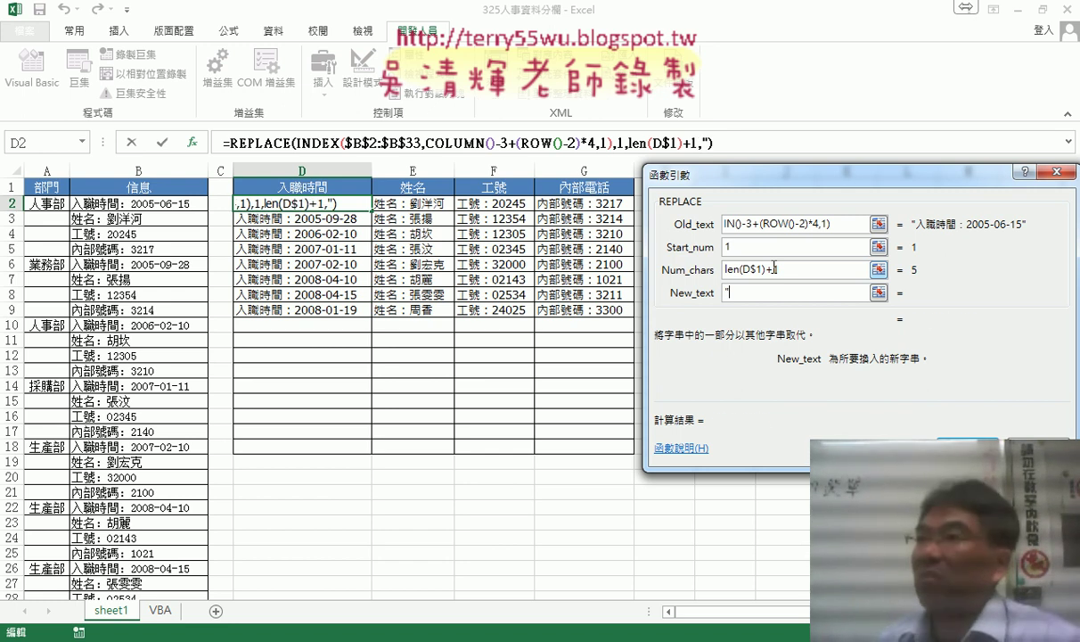
pyautogui.write('"')
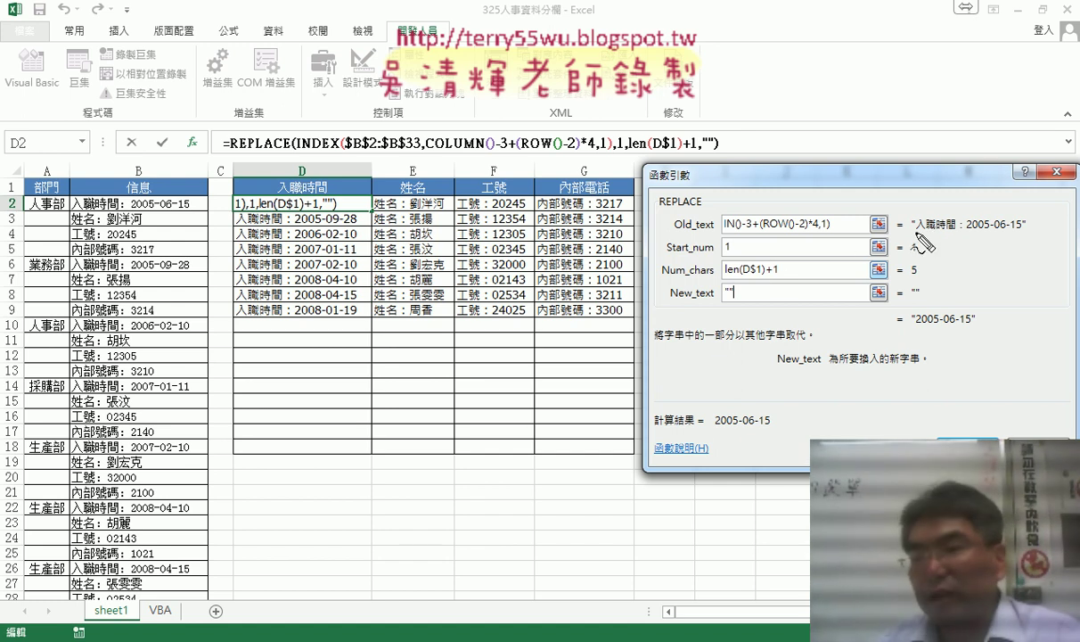
pyautogui.moveTo(912, 232); pyautogui.dragTo(1021, 238)
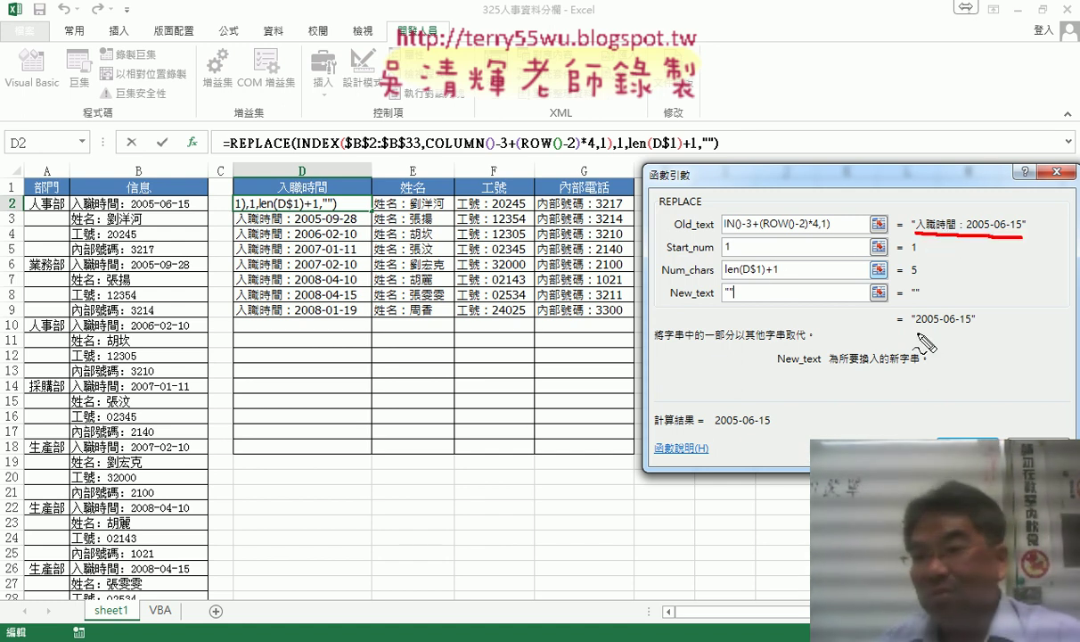
pyautogui.moveTo(916, 327); pyautogui.dragTo(975, 327)
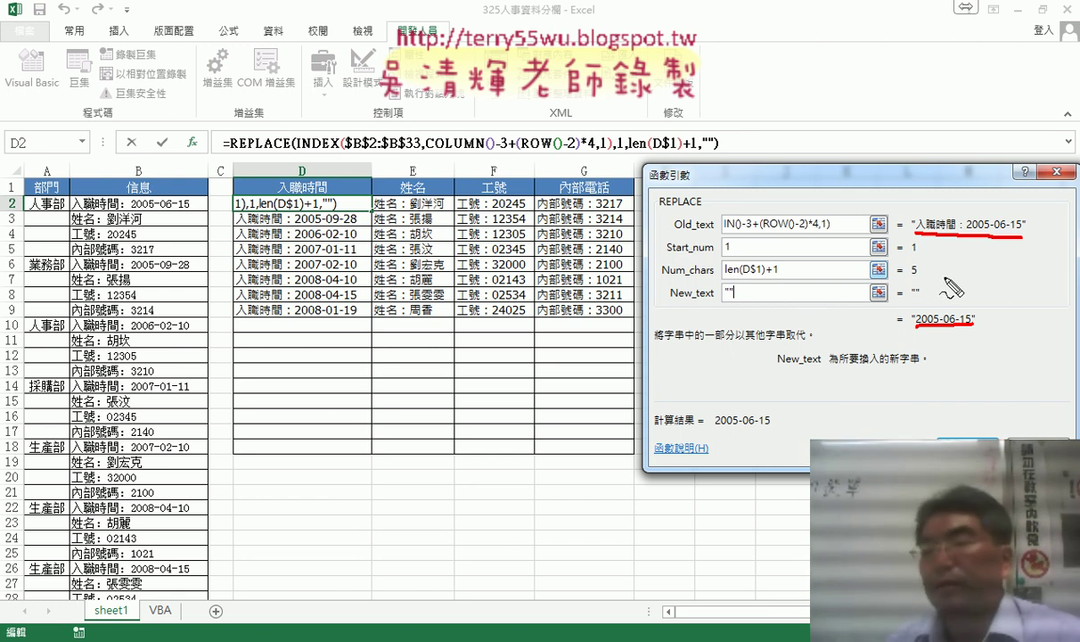
pyautogui.moveTo(963, 212); pyautogui.dragTo(962, 242)
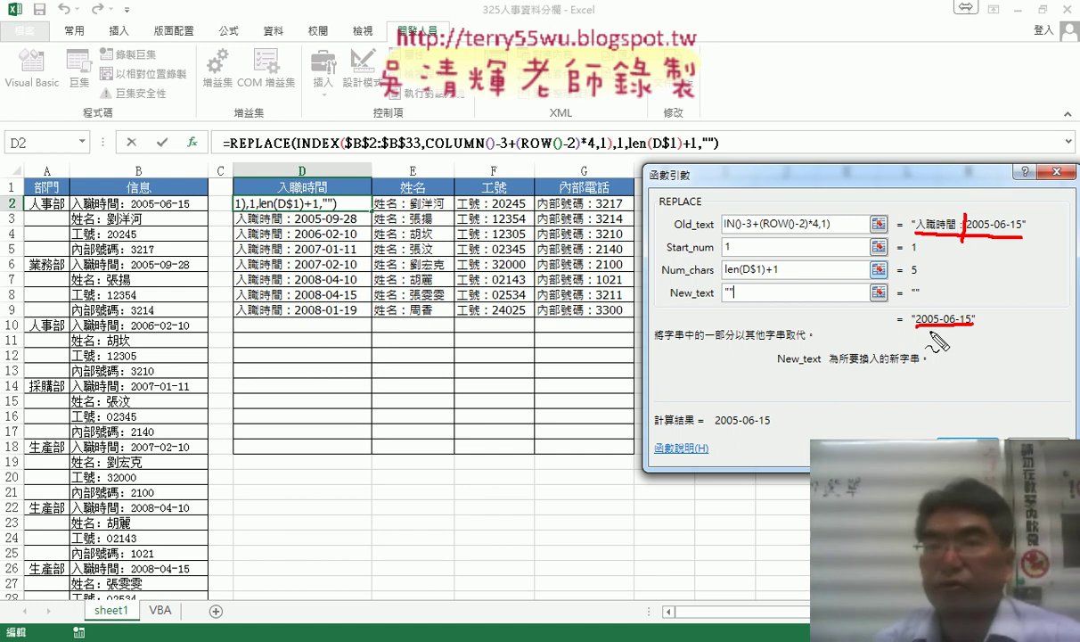
pyautogui.press('Escape')
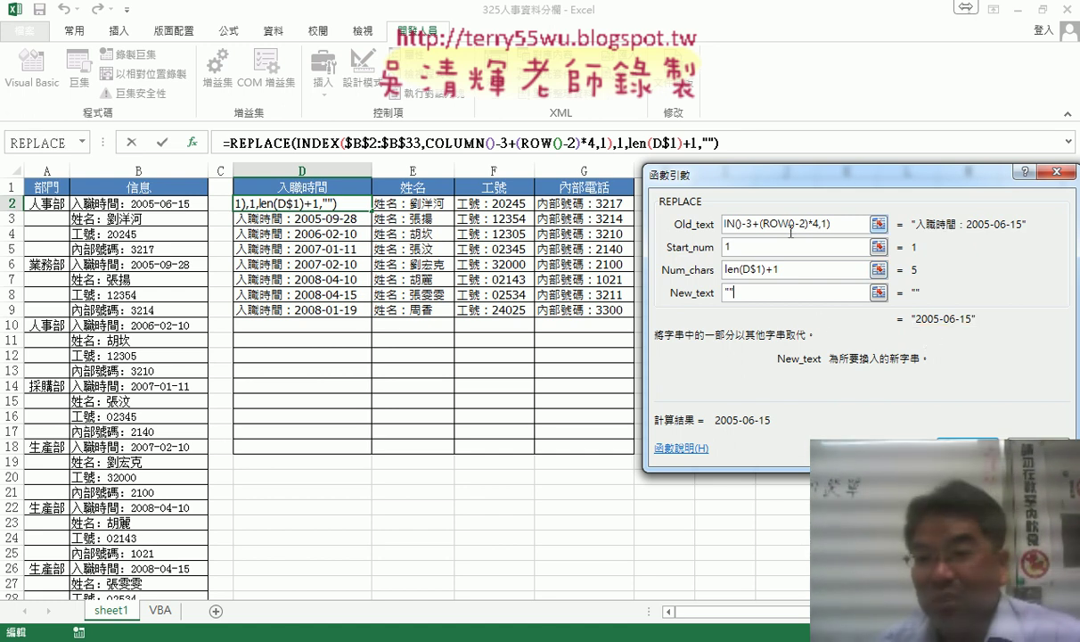
# Review the REPLACE arguments and commit the formula, showing 2005-06-15 in D2
pyautogui.moveTo(849, 227); pyautogui.dragTo(667, 235)
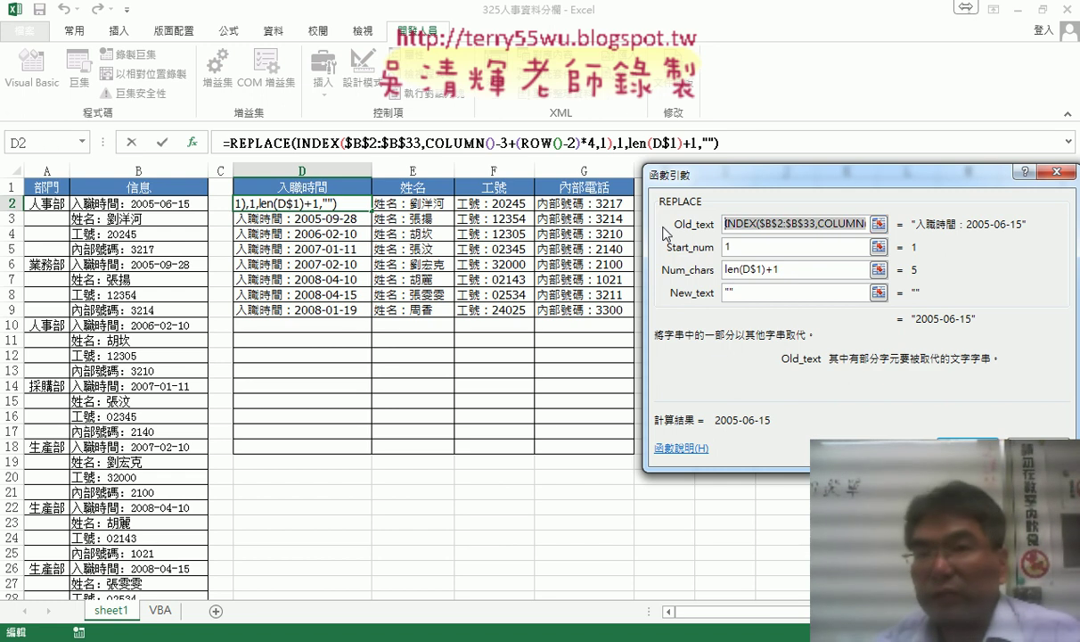
pyautogui.press('Tab')
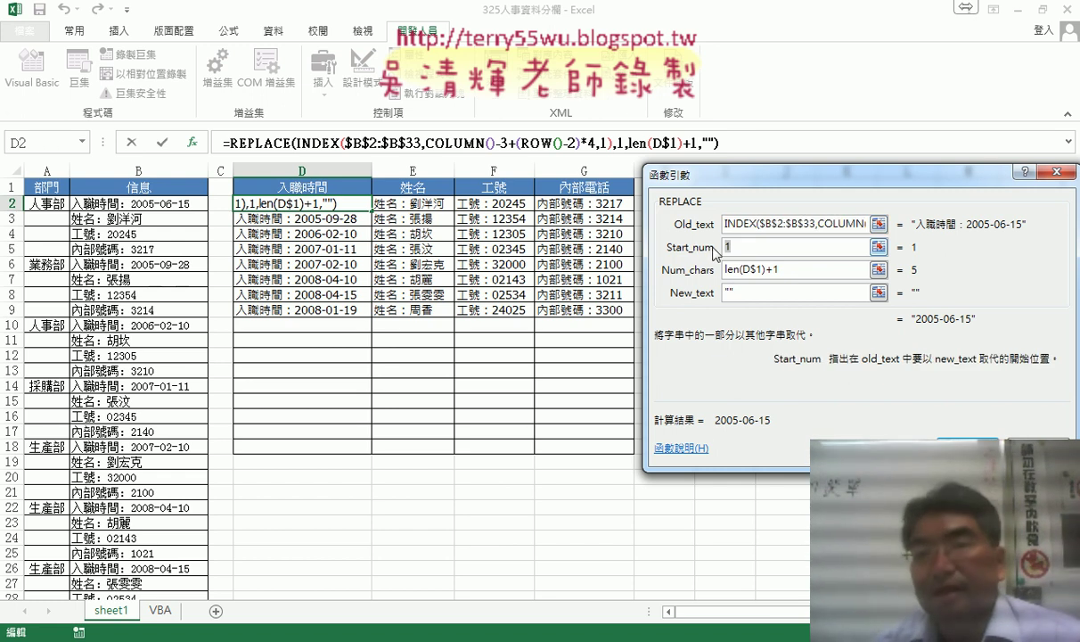
pyautogui.press('Tab')
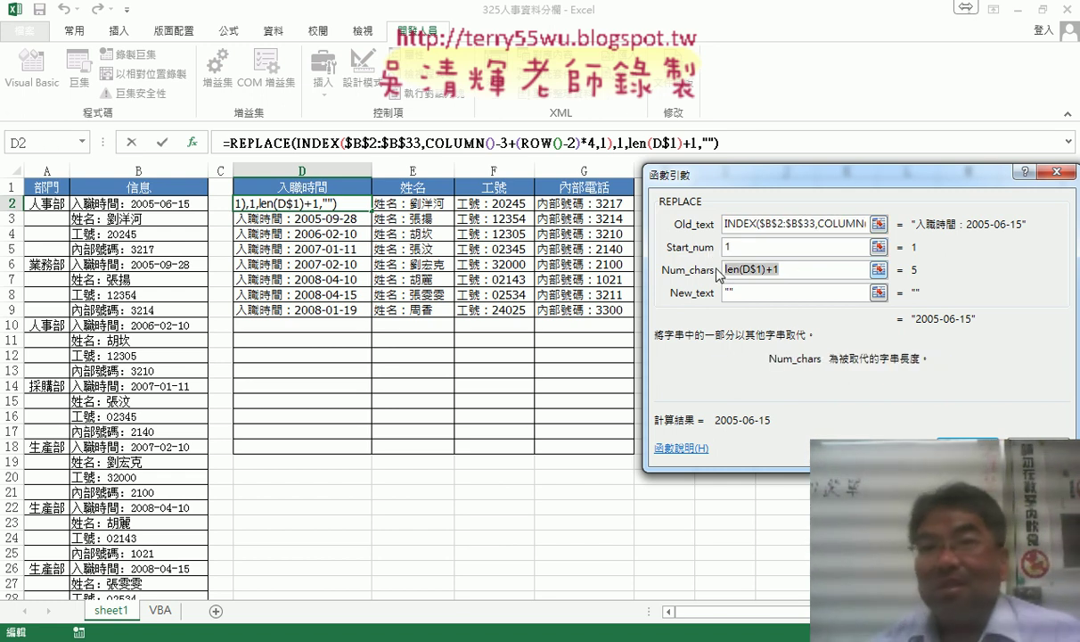
pyautogui.click(785, 268)
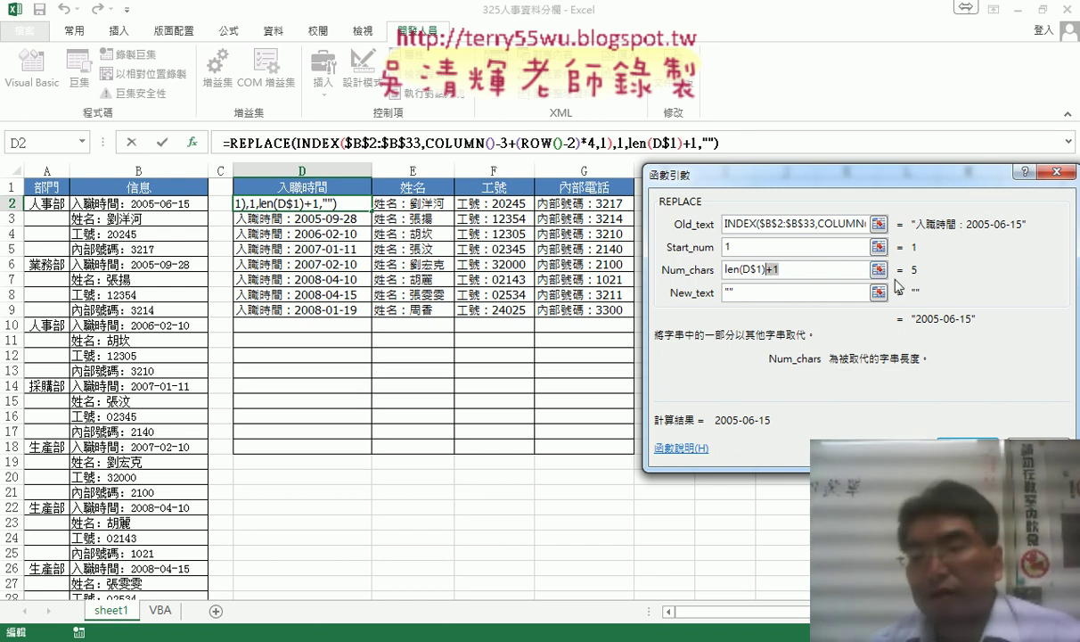
pyautogui.click(726, 293)
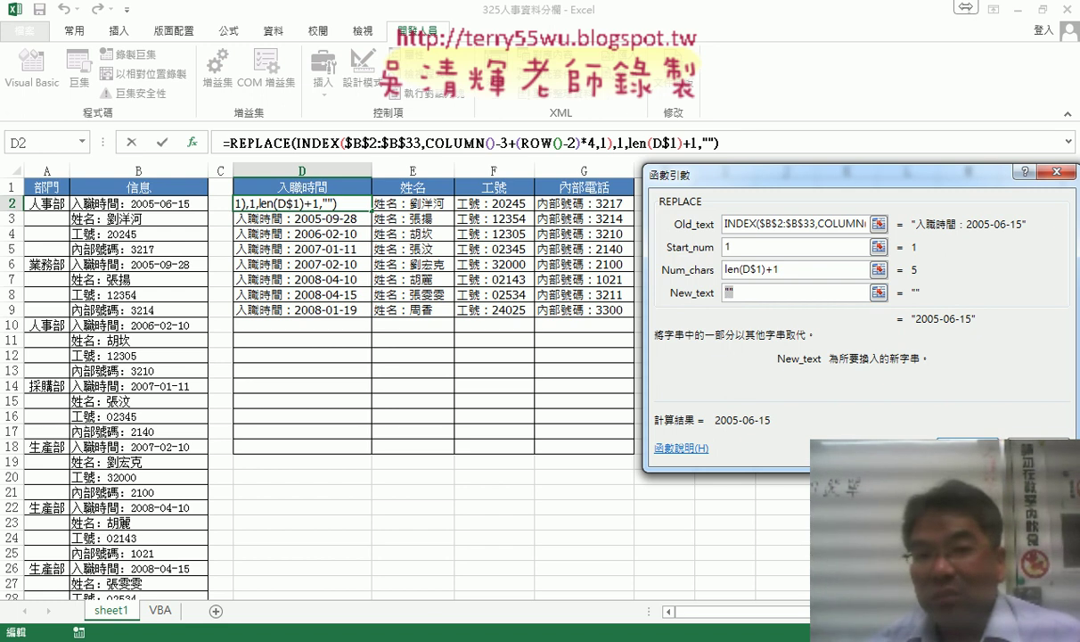
pyautogui.press('Return')
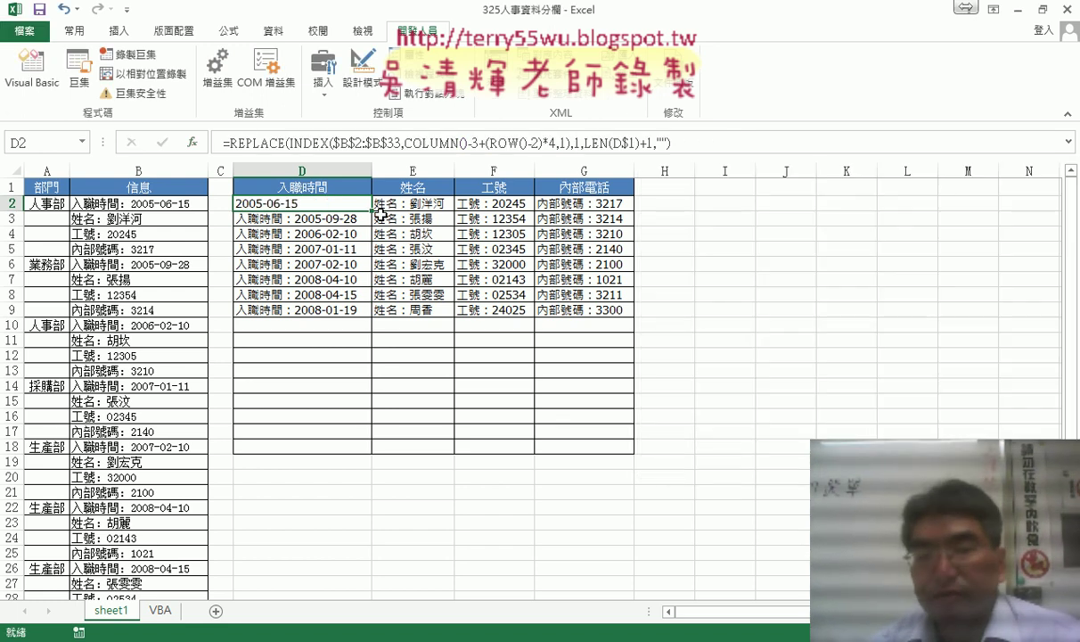
# Fill the REPLACE formula from D2 across to G2 and down through row 9
pyautogui.moveTo(372, 210)
pyautogui.mouseDown()
pyautogui.moveTo(615, 210)
pyautogui.moveTo(638, 321)
pyautogui.mouseUp()
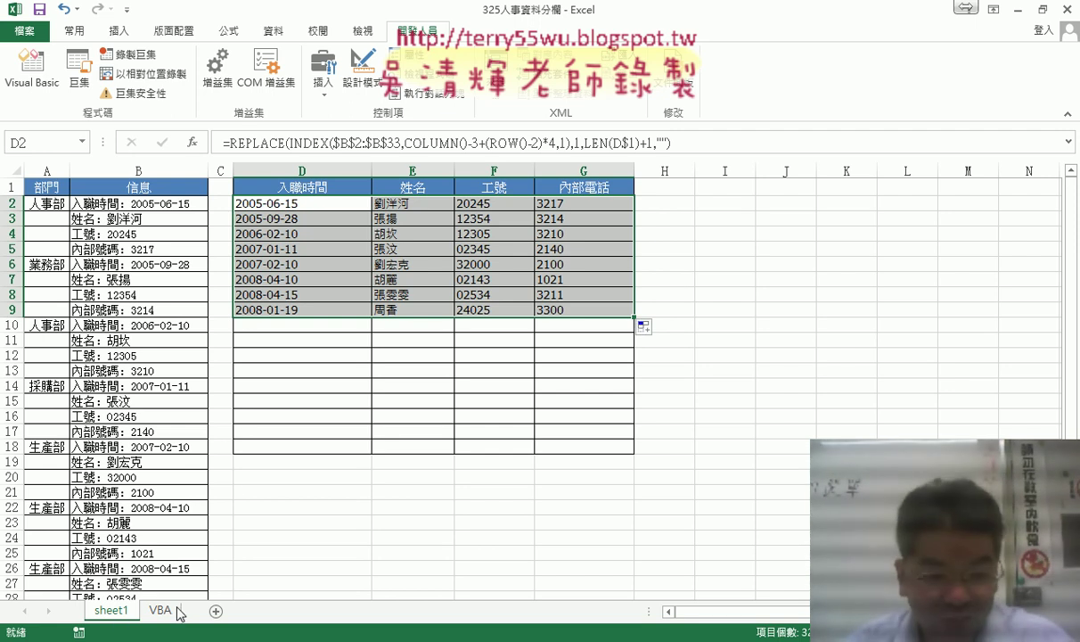
# Duplicate sheet1 as a new sheet named MID
pyautogui.moveTo(183, 613); pyautogui.dragTo(186, 613)
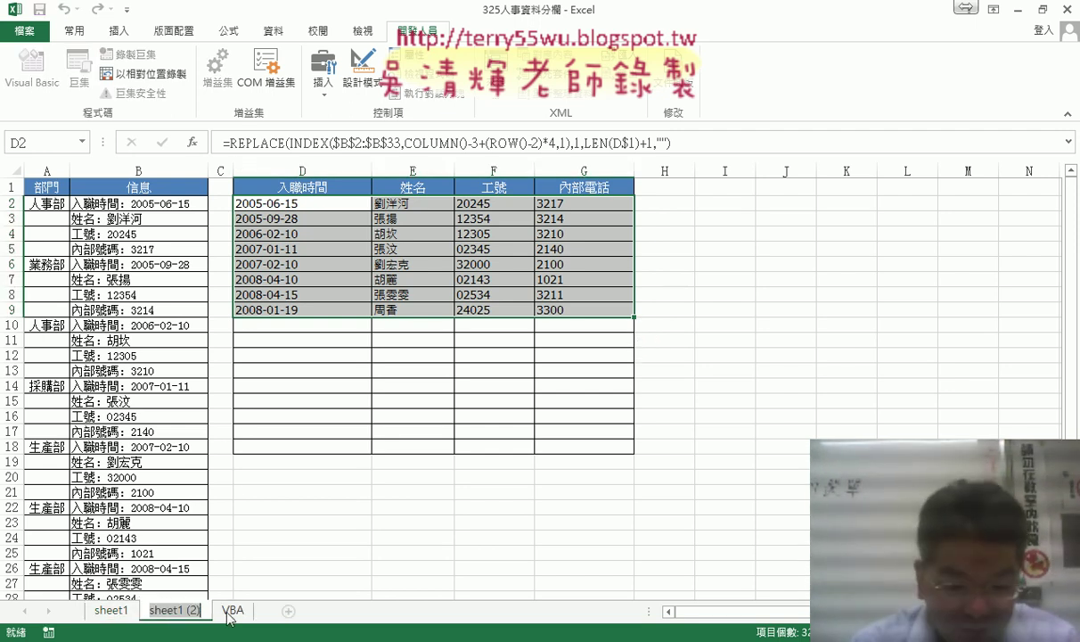
pyautogui.write('MI')
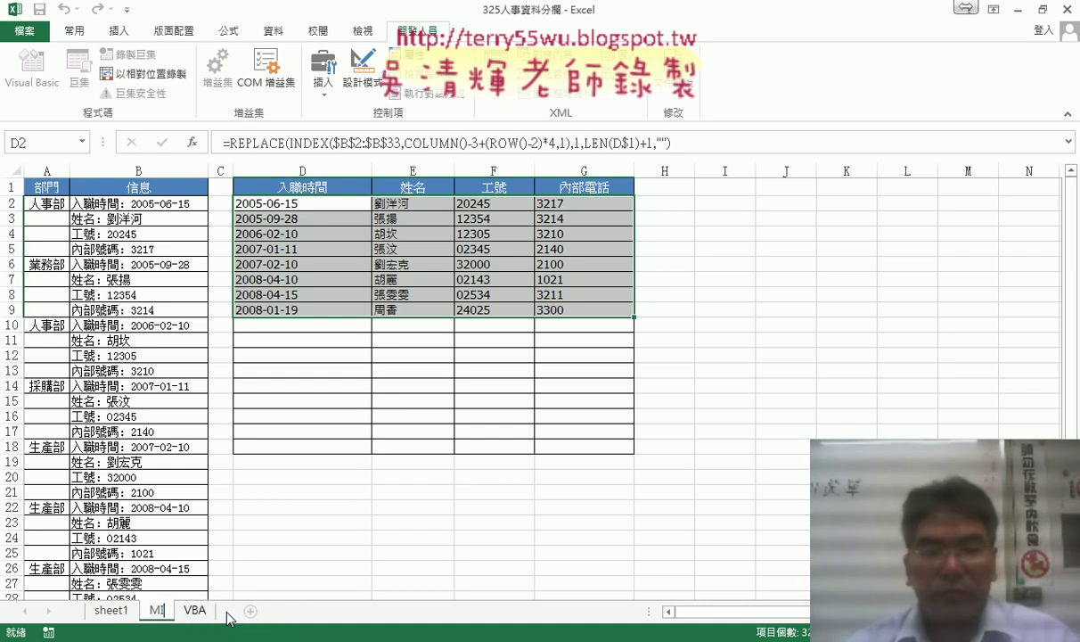
pyautogui.write('D')
pyautogui.press('Return')
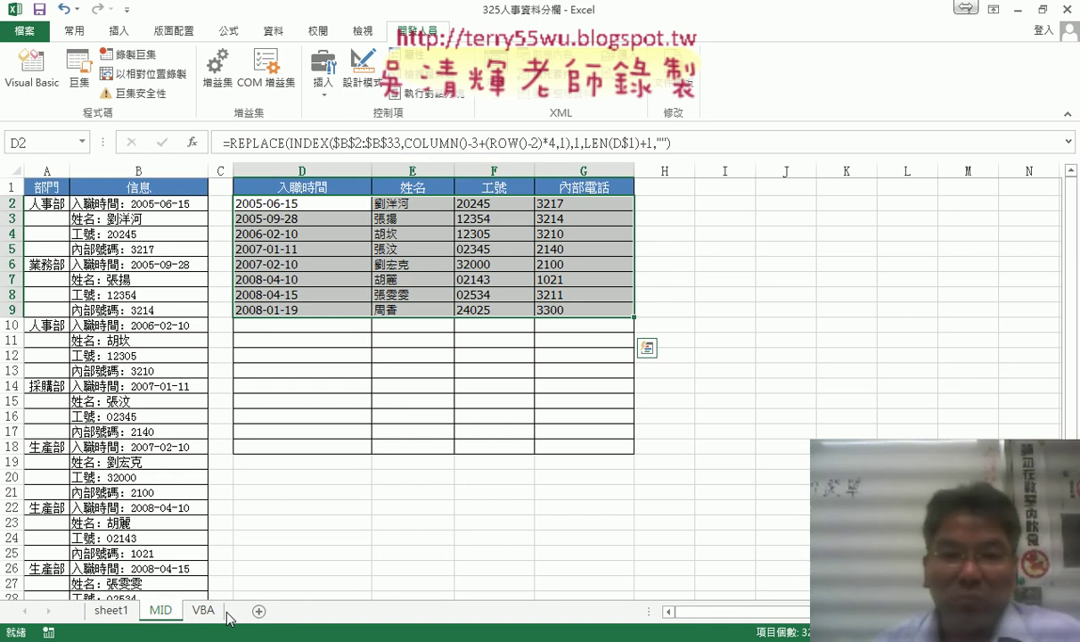
# Strip D2's REPLACE wrapper back to INDEX, then cut the INDEX text for reuse
pyautogui.click(303, 204)
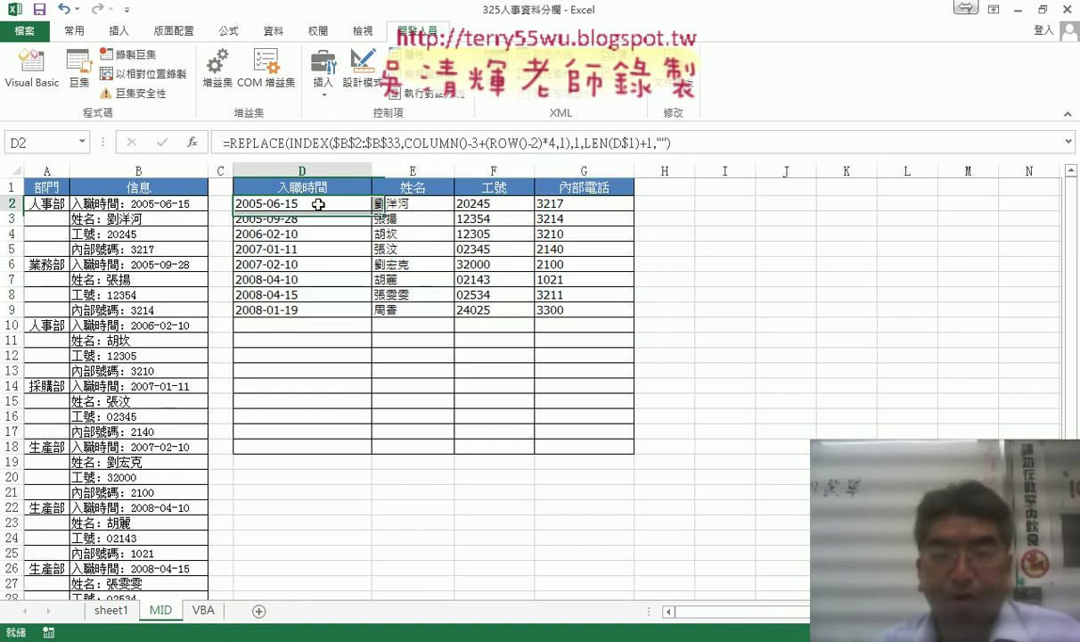
pyautogui.doubleClick(258, 143)
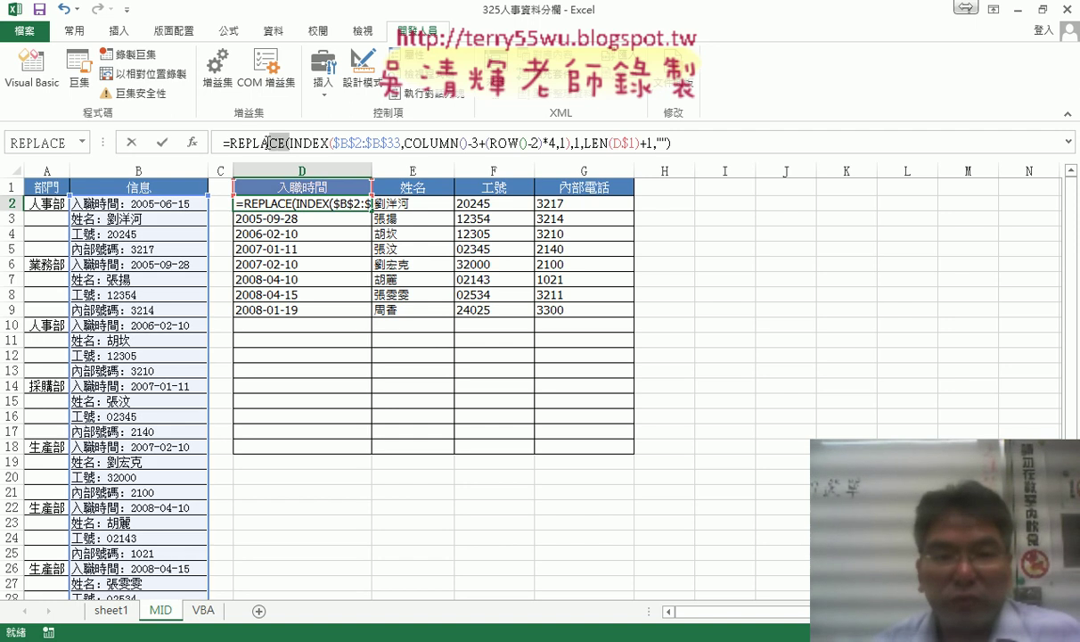
pyautogui.press('Delete')
pyautogui.press('Delete')
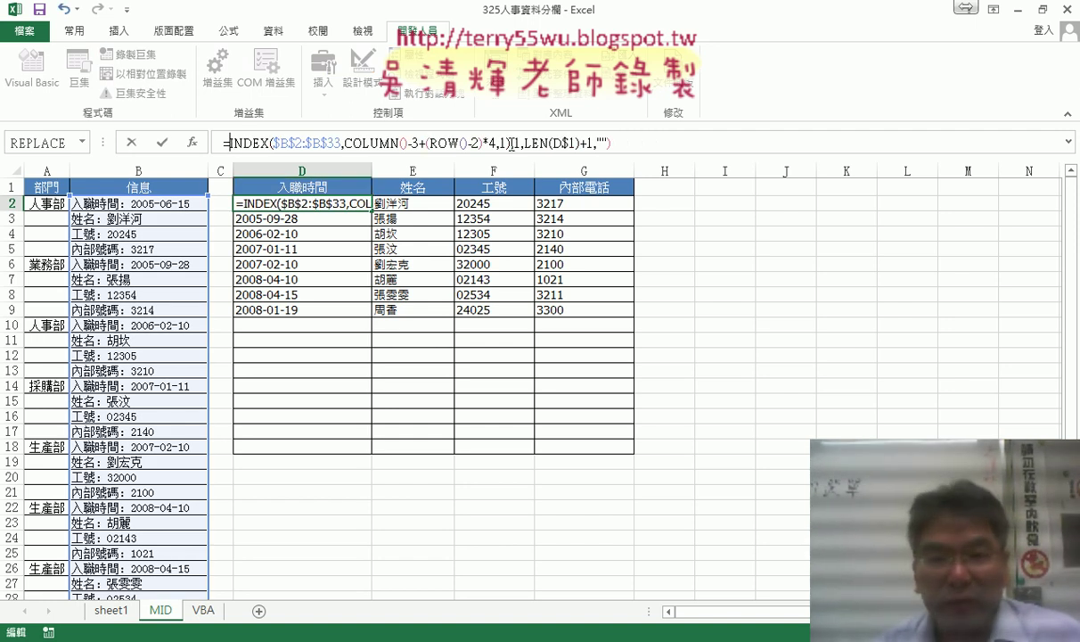
pyautogui.moveTo(510, 143); pyautogui.dragTo(646, 143)
pyautogui.press('Delete')
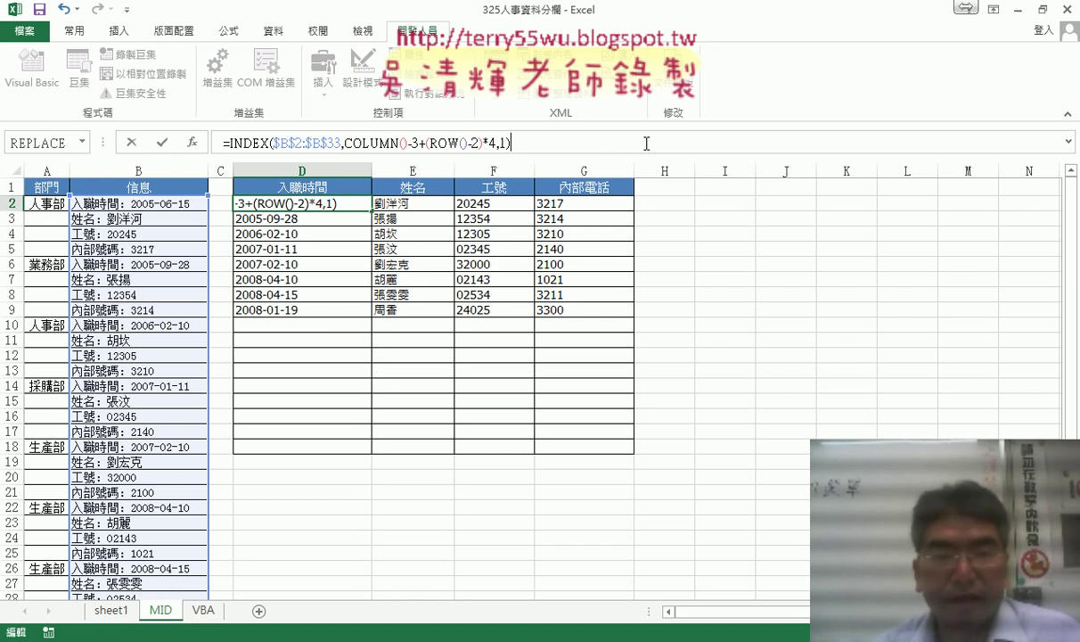
pyautogui.click(163, 145)
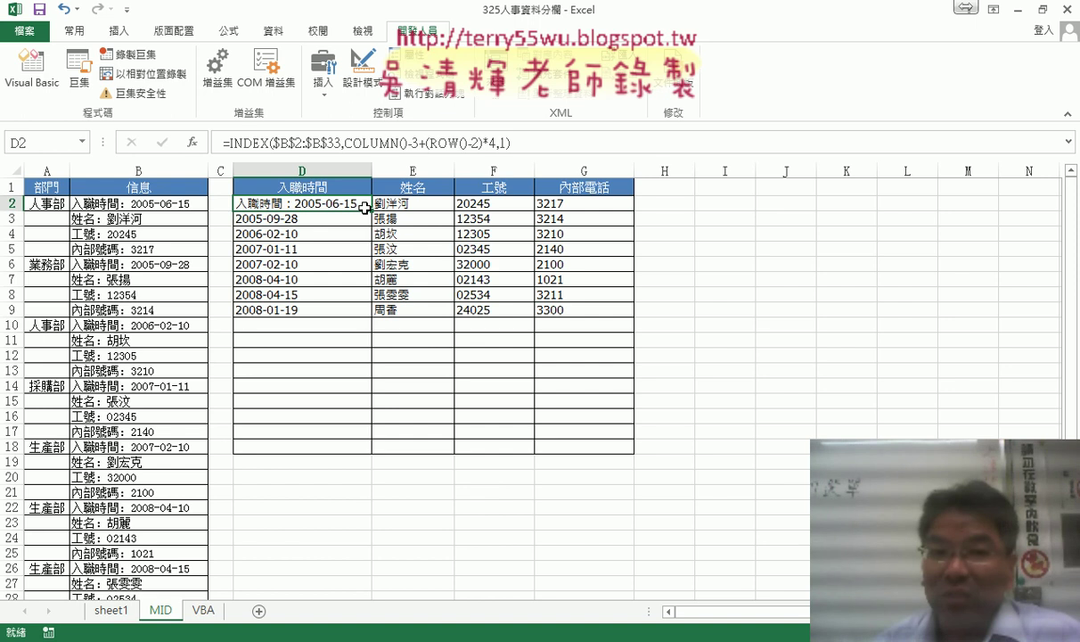
pyautogui.click(233, 144)
pyautogui.moveTo(223, 143); pyautogui.dragTo(482, 143)
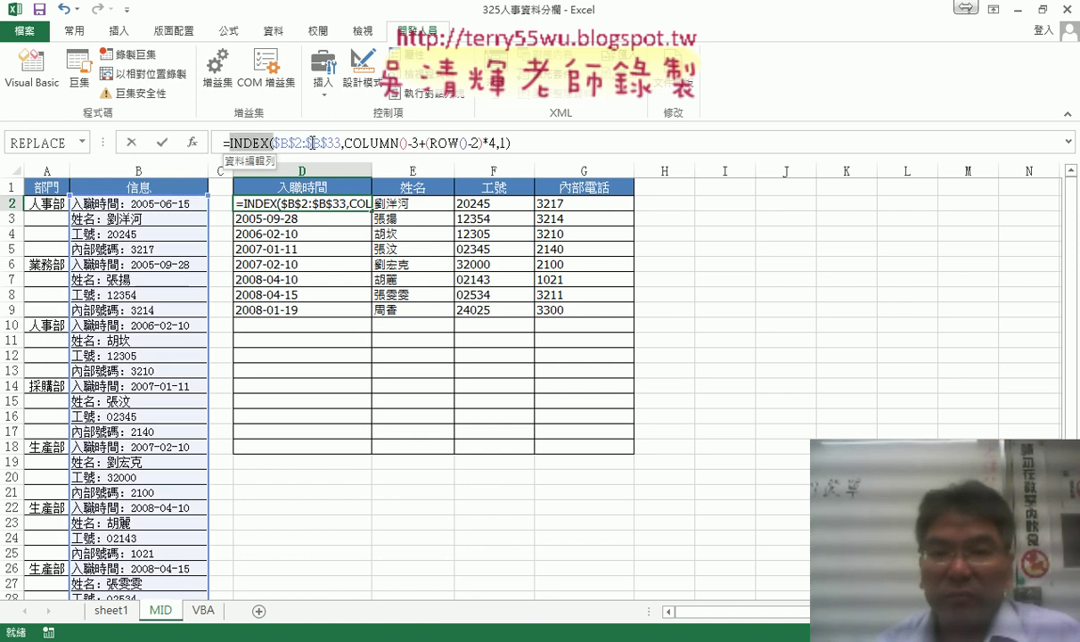
pyautogui.rightClick(475, 144)
pyautogui.click(505, 153)
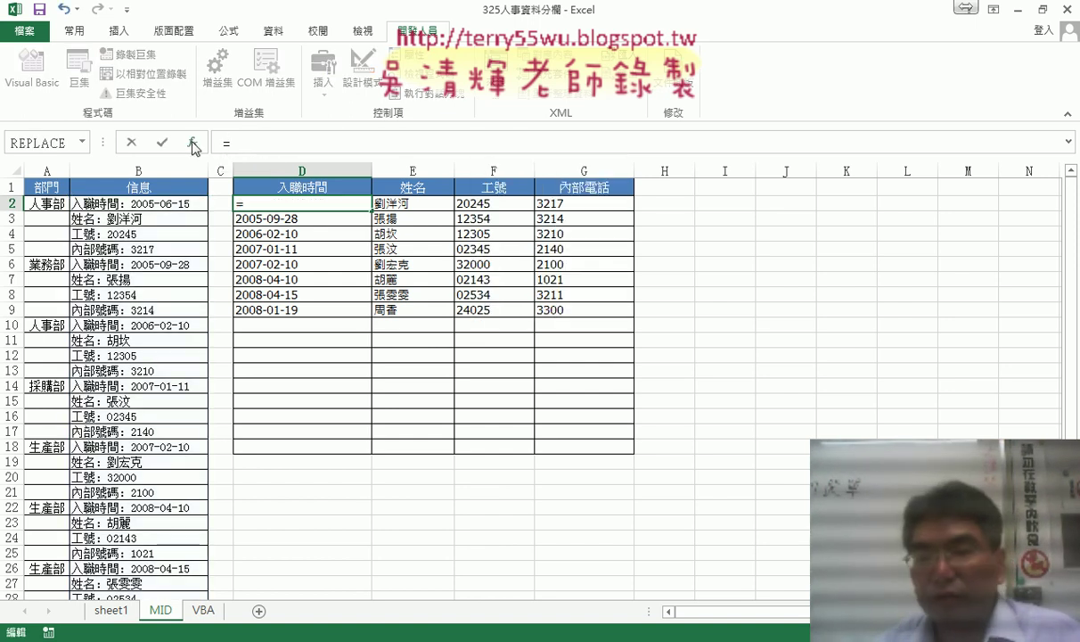
# Insert the MID function from the Text category in D2
pyautogui.click(191, 143)
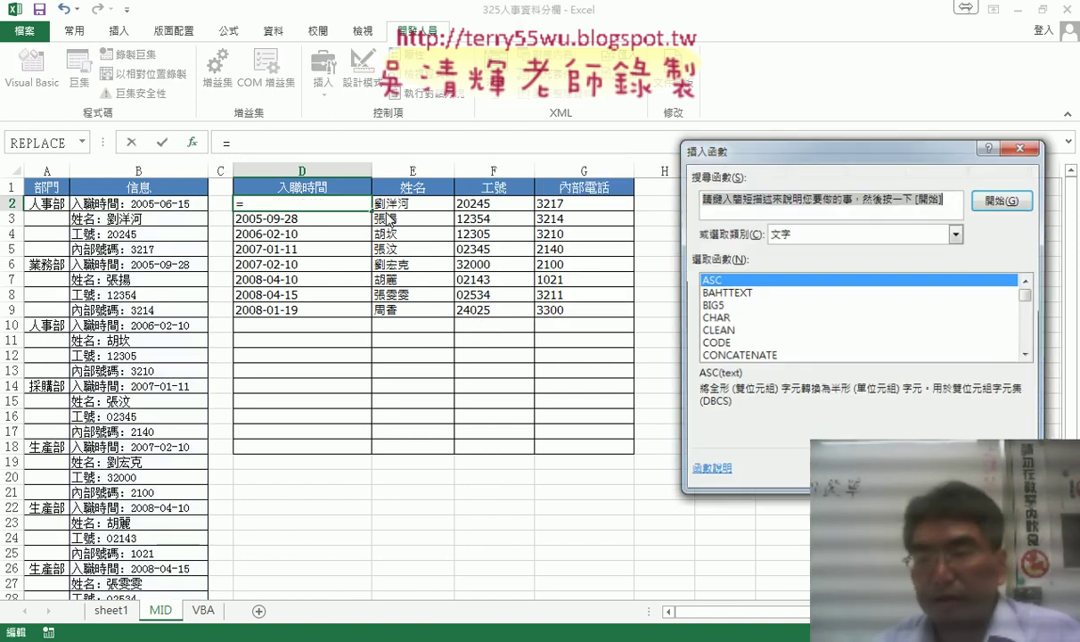
pyautogui.click(1028, 355)
pyautogui.click(1028, 355)
pyautogui.click(1028, 356)
pyautogui.click(1027, 355)
pyautogui.click(1028, 356)
pyautogui.click(1027, 356)
pyautogui.scroll(-3, 1027, 355)
pyautogui.scroll(-3, 1028, 356)
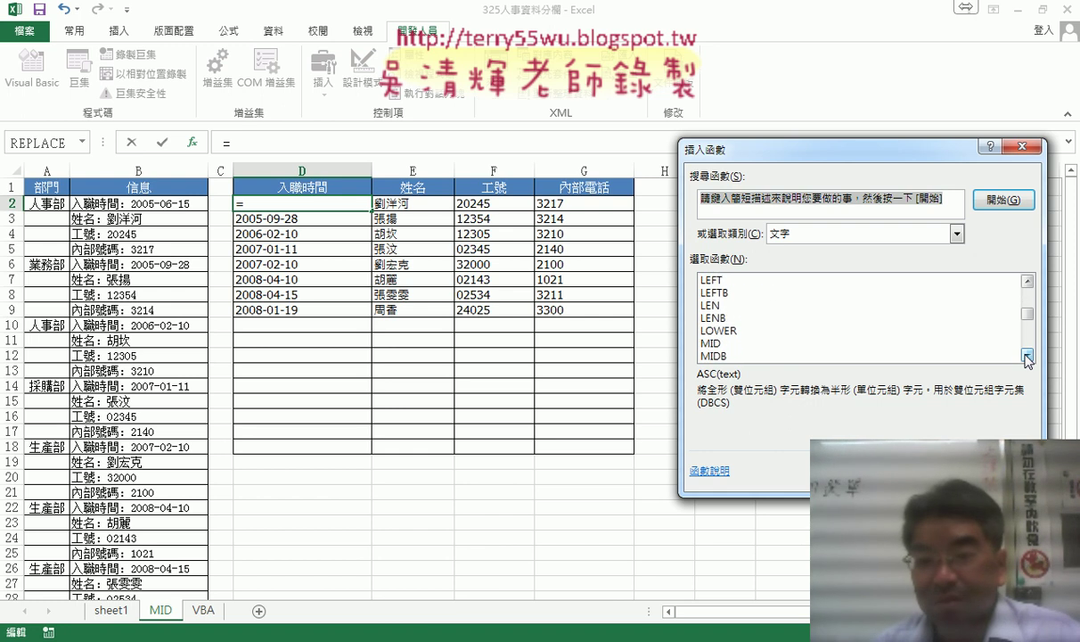
pyautogui.scroll(-1, 1028, 356)
pyautogui.click(718, 331)
pyautogui.doubleClick(718, 331)
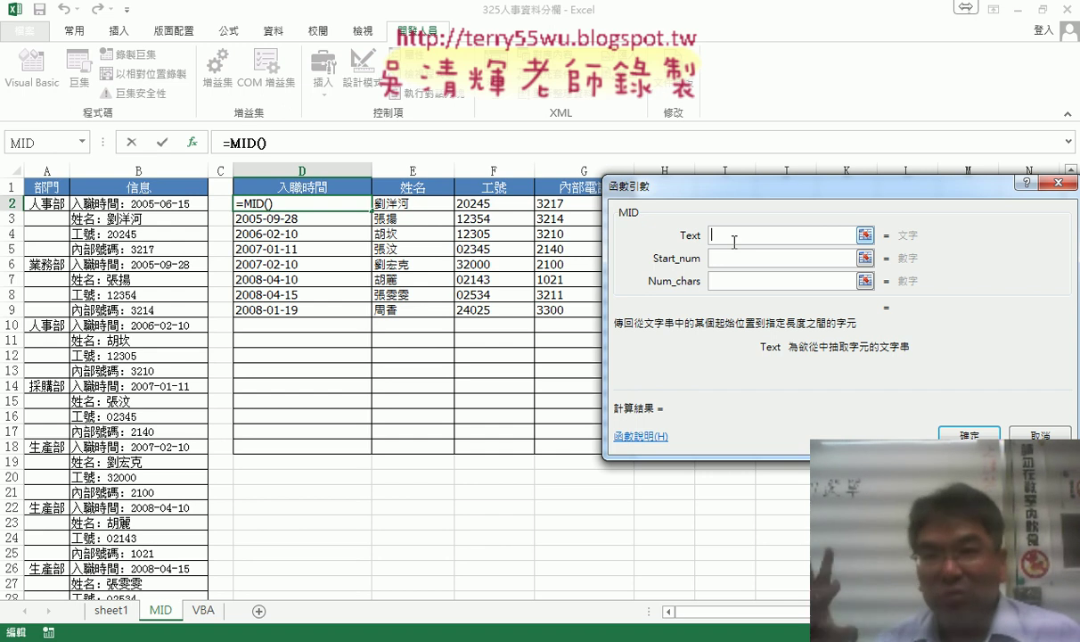
# Paste the INDEX lookup formula into MID's Text argument
pyautogui.rightClick(734, 241)
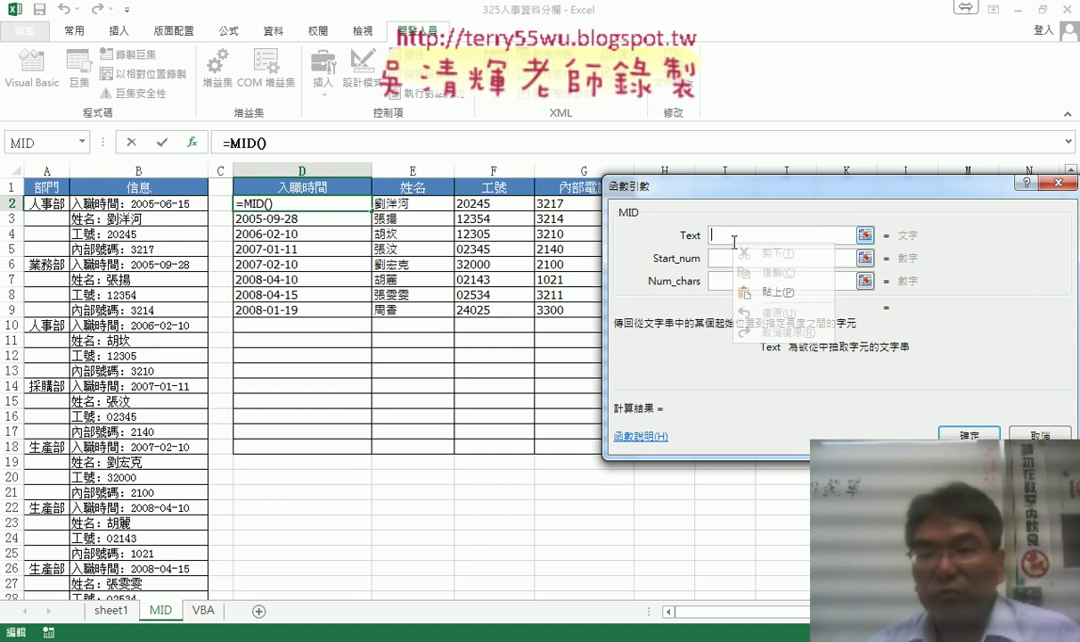
pyautogui.click(765, 293)
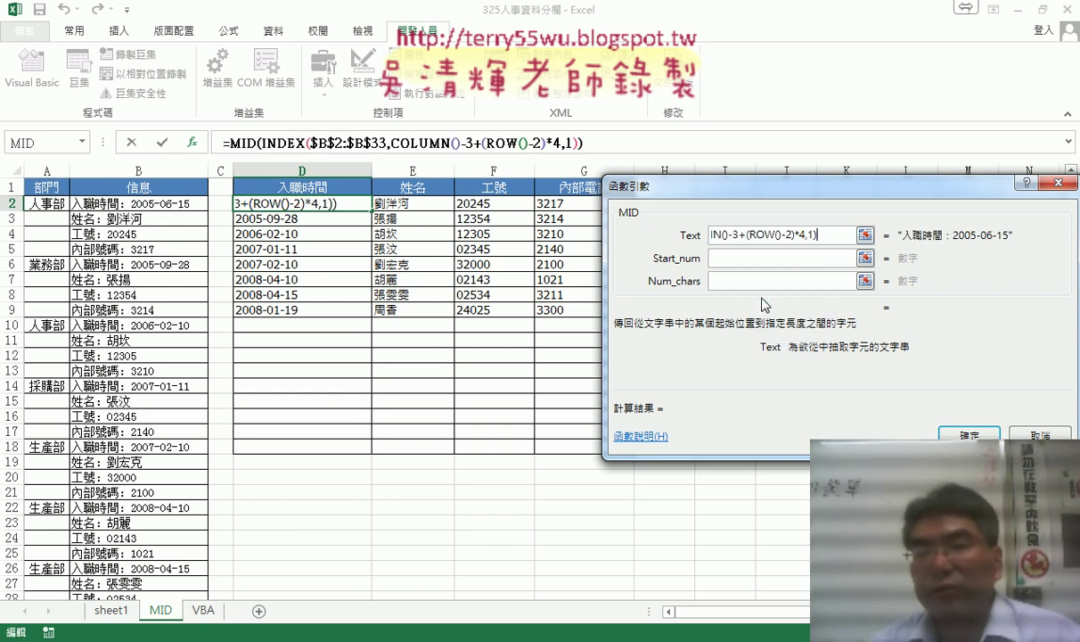
pyautogui.moveTo(830, 238); pyautogui.dragTo(649, 237)
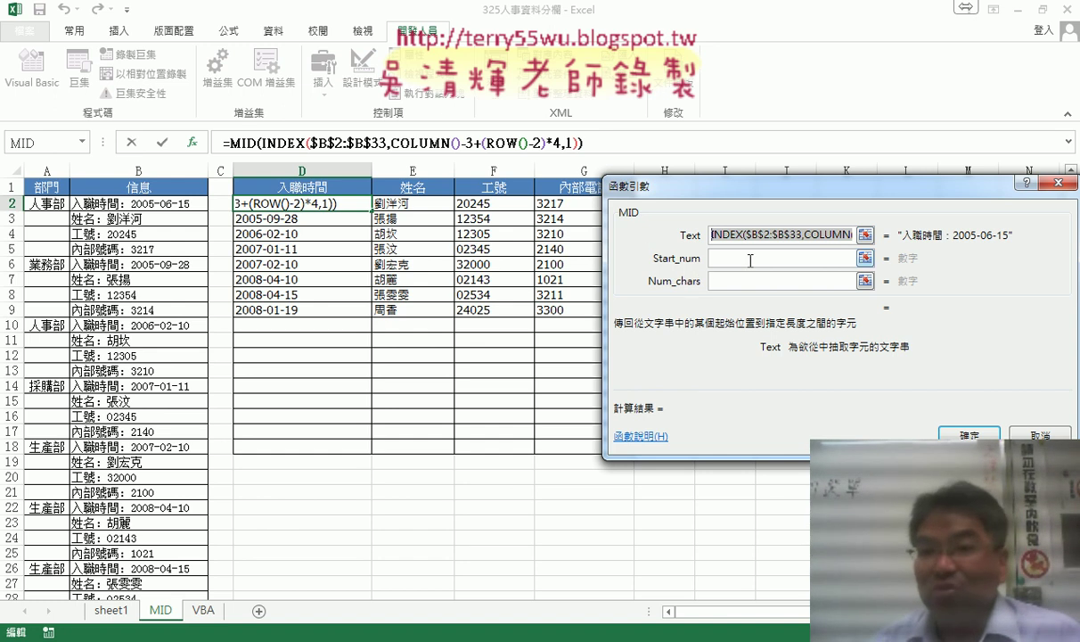
# Set MID's Start_num to LEN(D1)+2 and Num_chars to 99, and confirm the formula
pyautogui.click(747, 255)
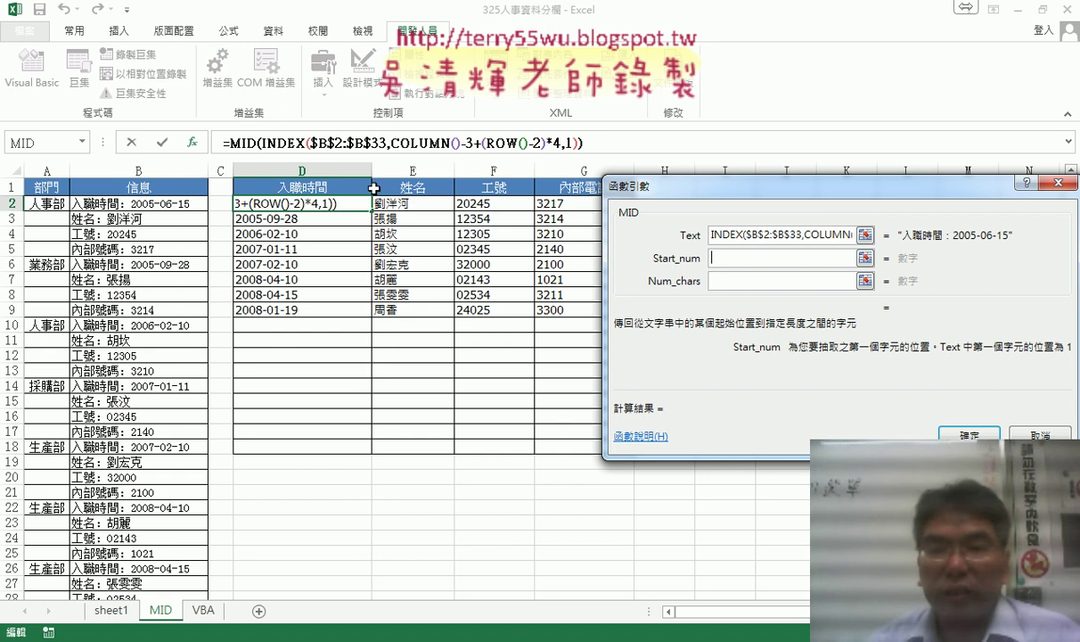
pyautogui.write('1),l')
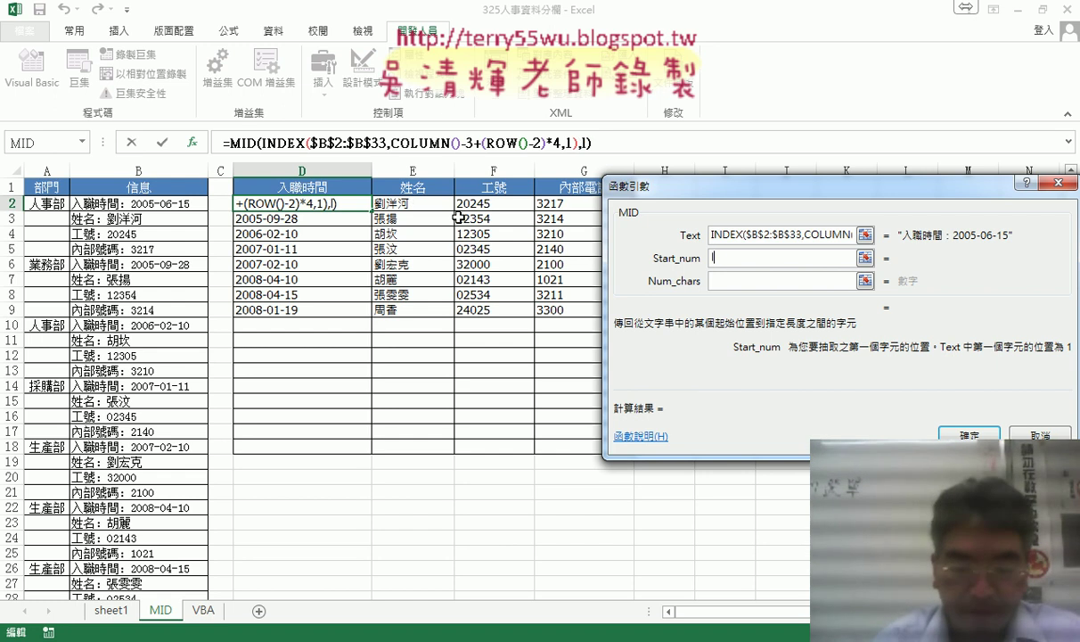
pyautogui.write('en(')
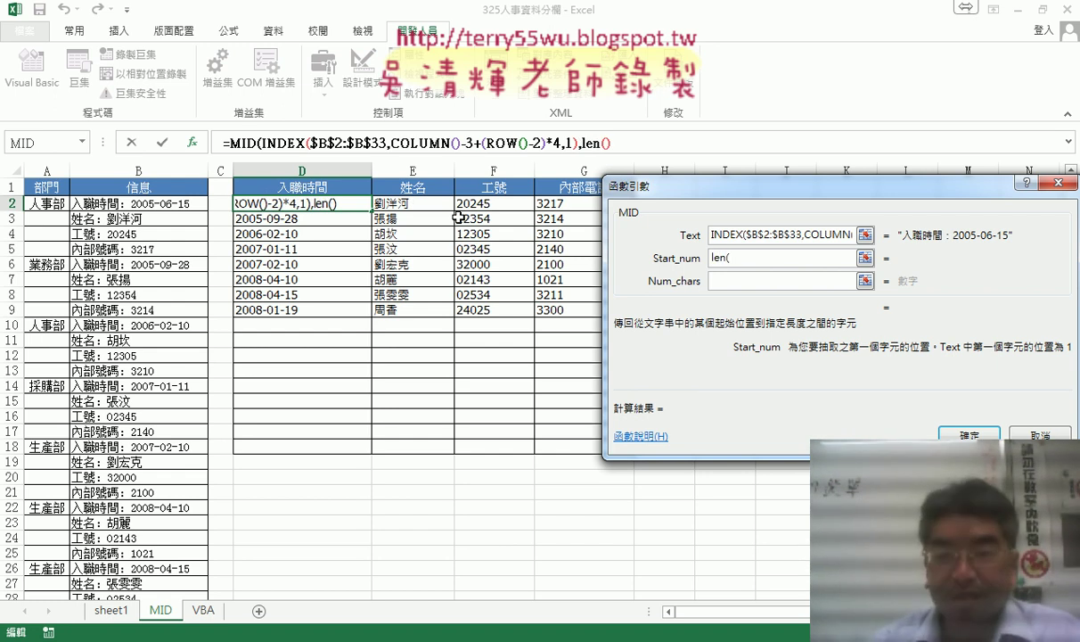
pyautogui.click(308, 186)
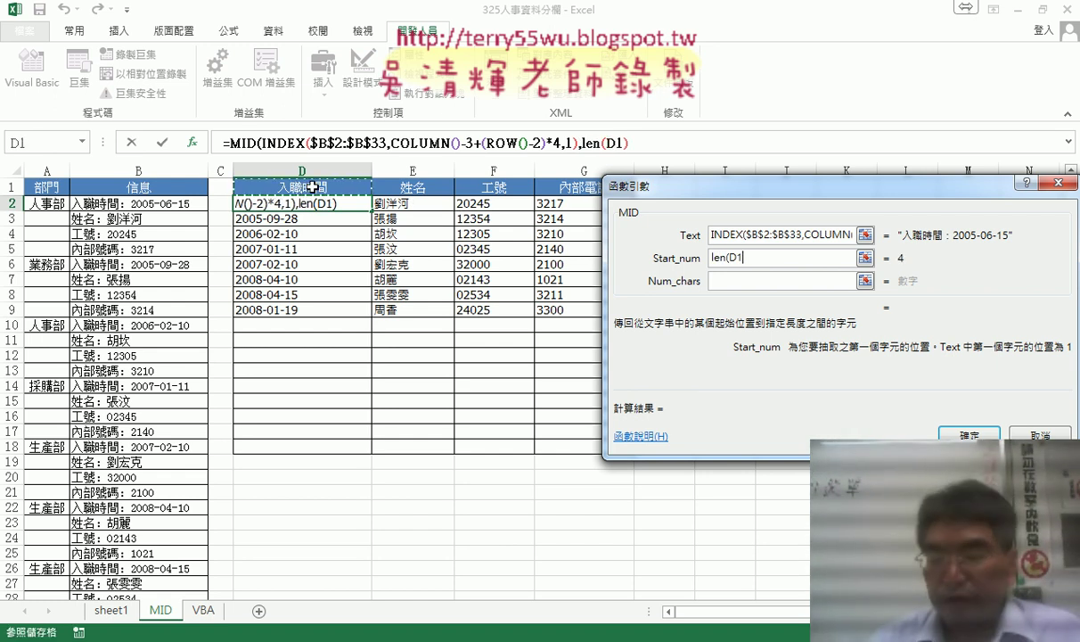
pyautogui.write(')+2')
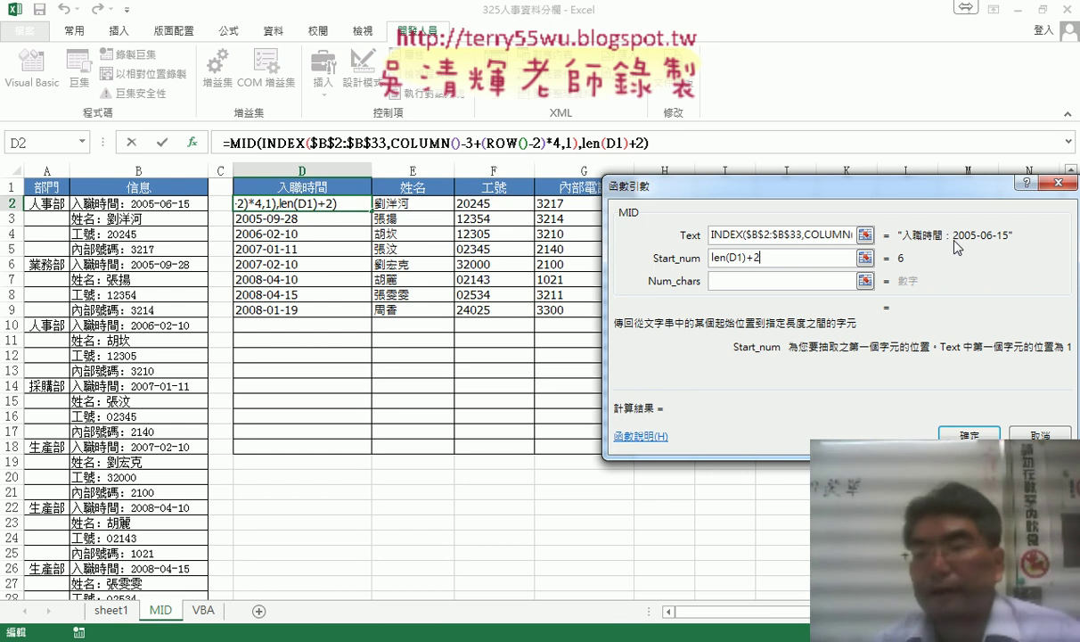
pyautogui.click(729, 281)
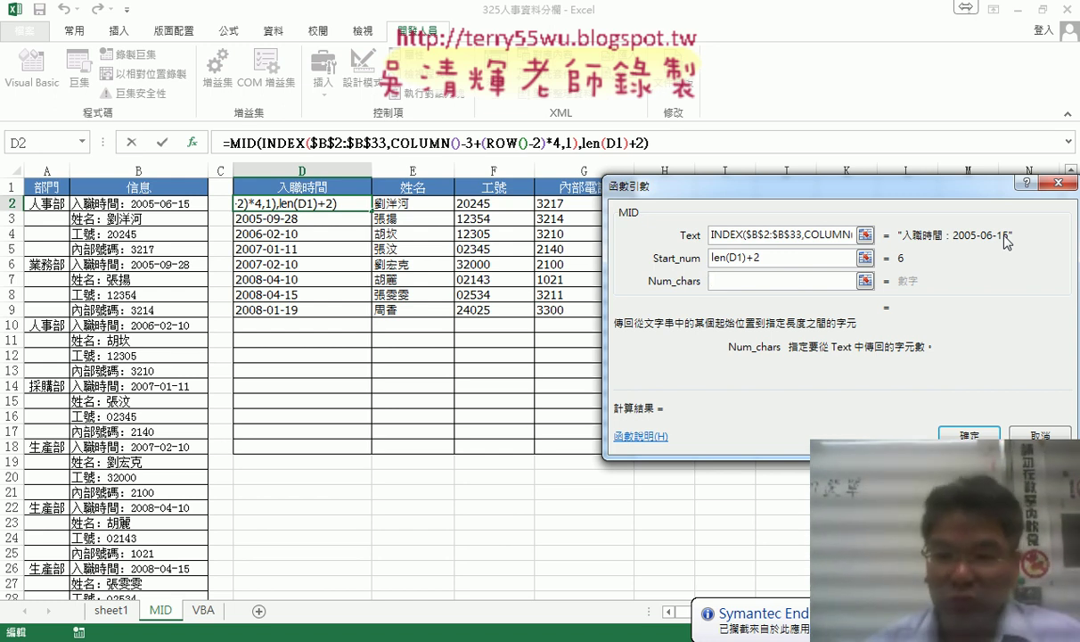
pyautogui.write('99')
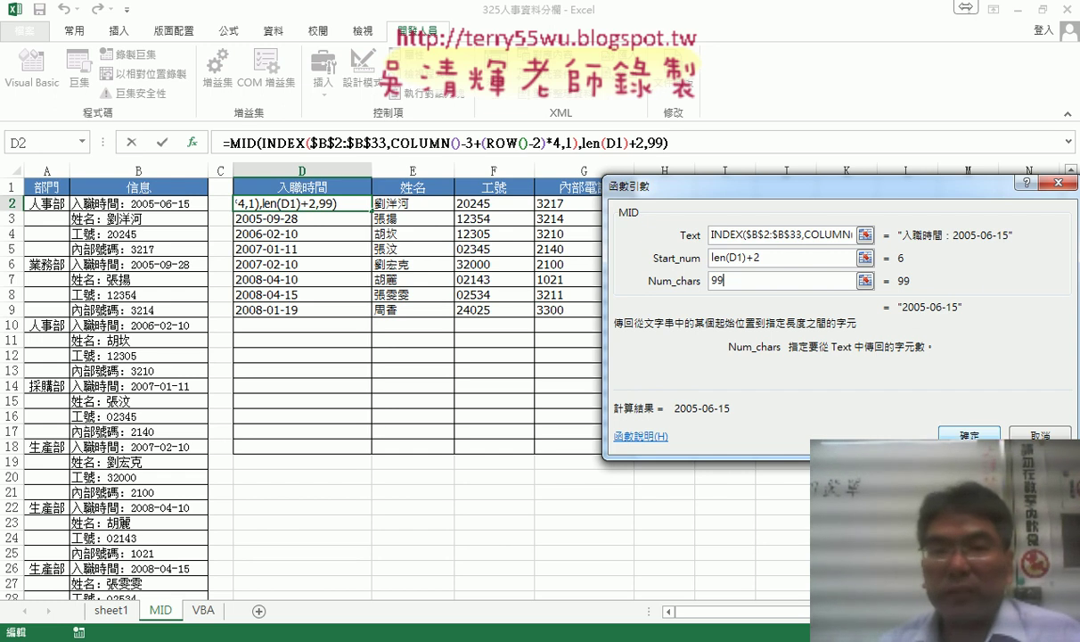
pyautogui.click(969, 440)
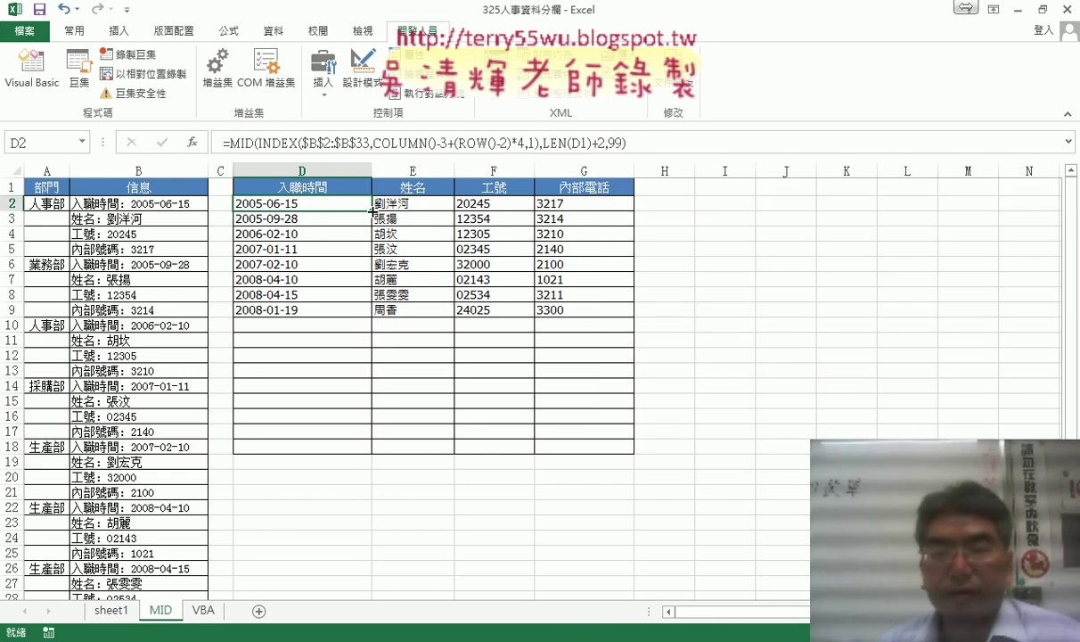
# Change D2's MID start position to the row-locked LEN(D$1)+2
pyautogui.moveTo(371, 211)
pyautogui.mouseDown()
pyautogui.moveTo(637, 210)
pyautogui.moveTo(652, 318)
pyautogui.mouseUp()
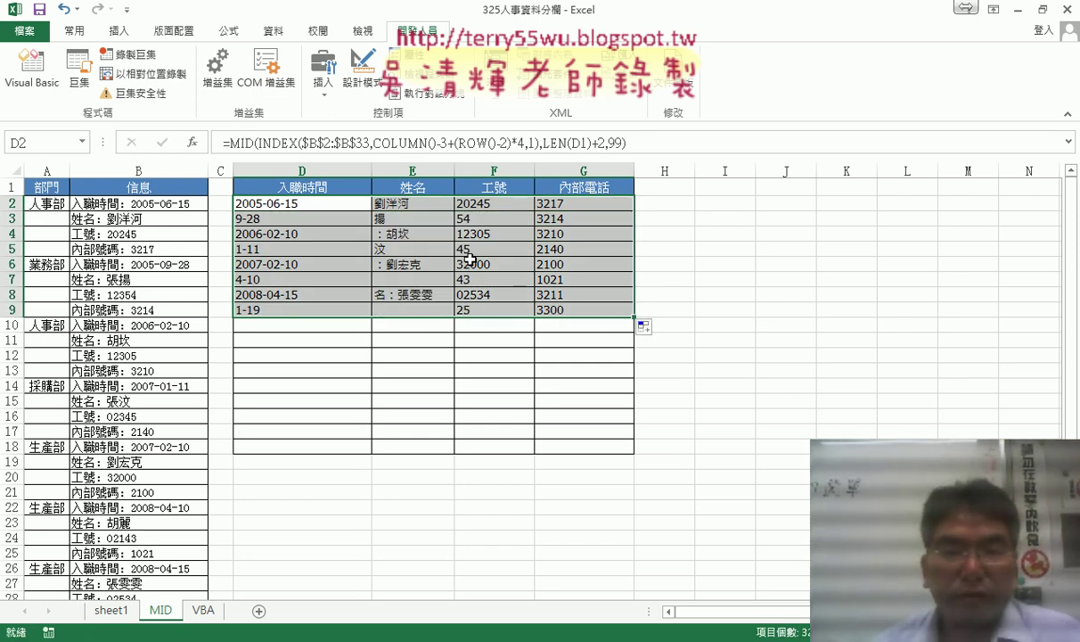
pyautogui.click(241, 145)
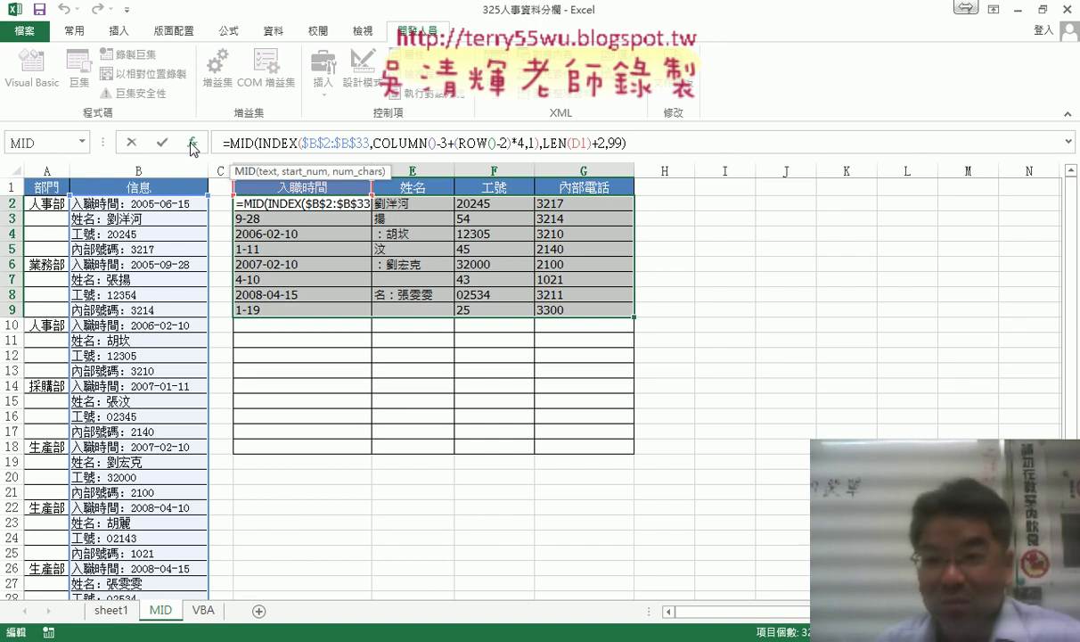
pyautogui.click(191, 142)
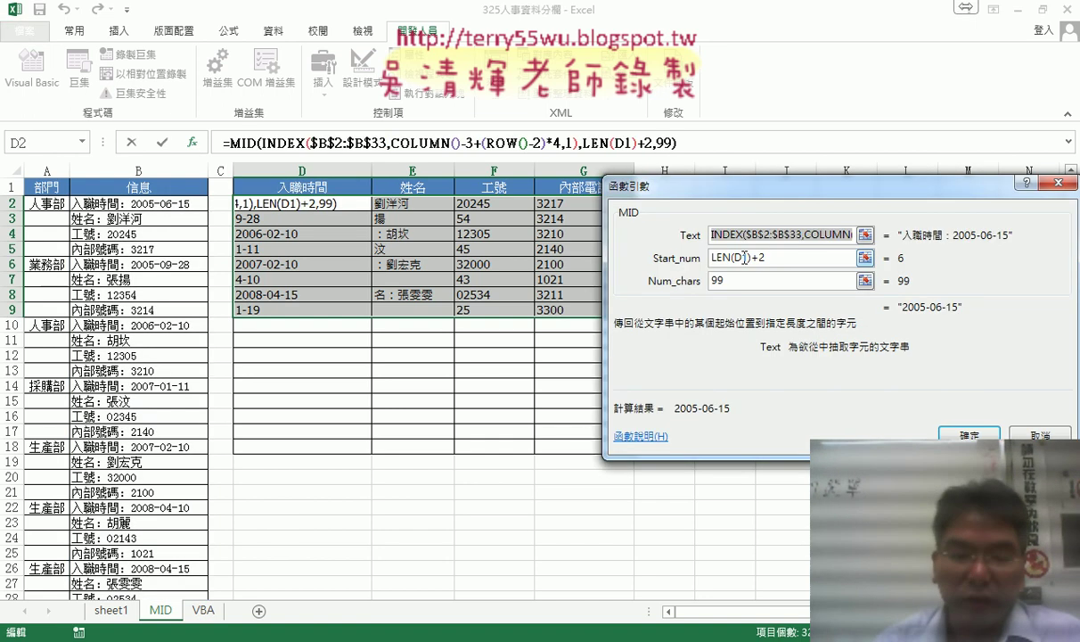
pyautogui.click(832, 255)
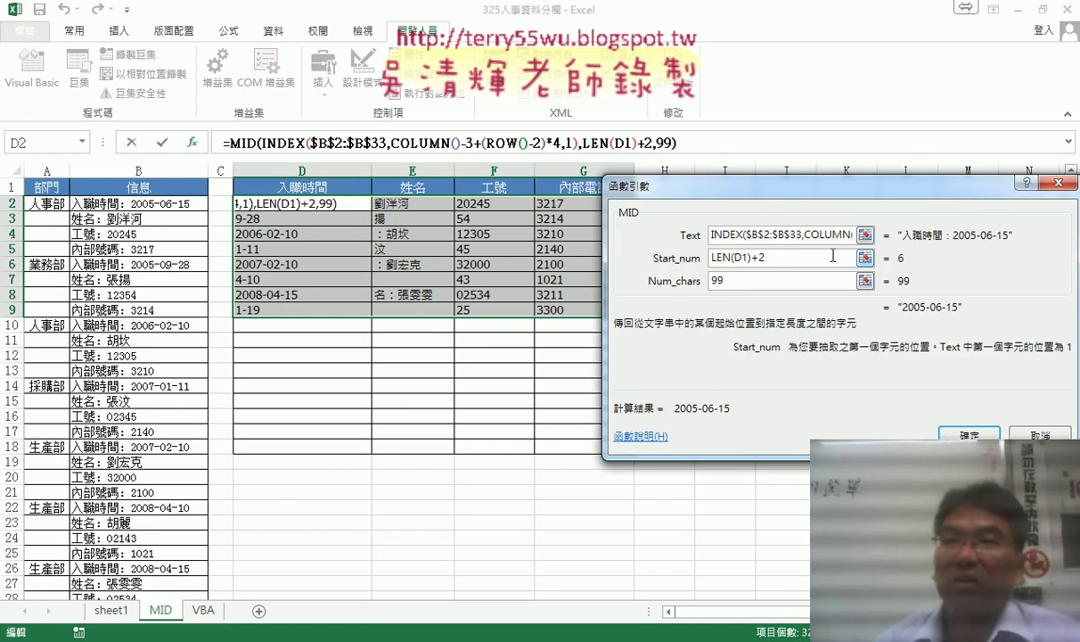
pyautogui.write('$')
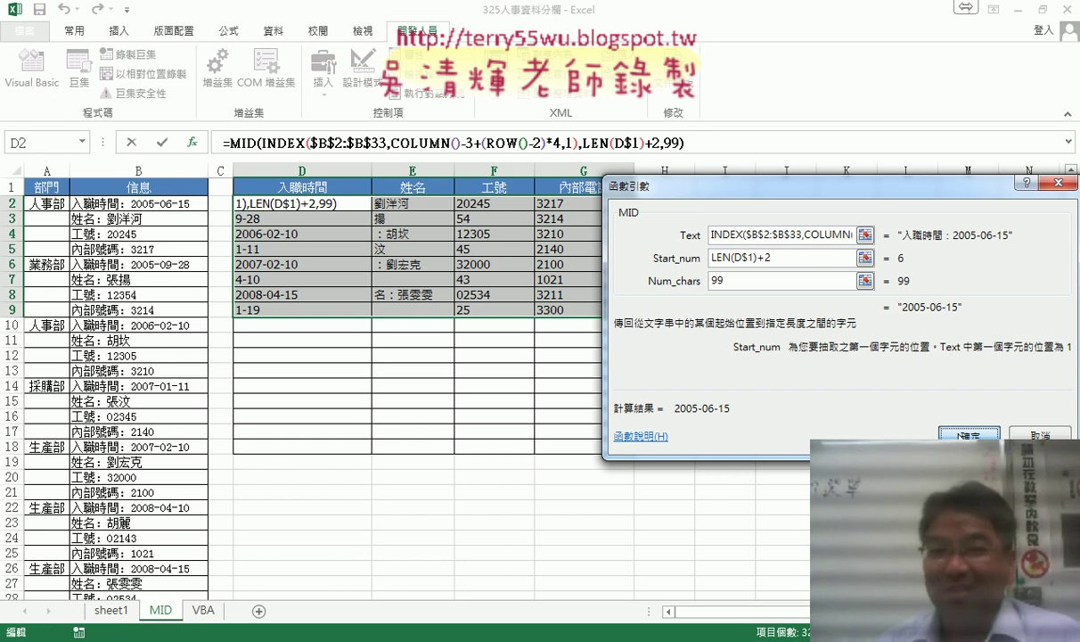
pyautogui.click(967, 435)
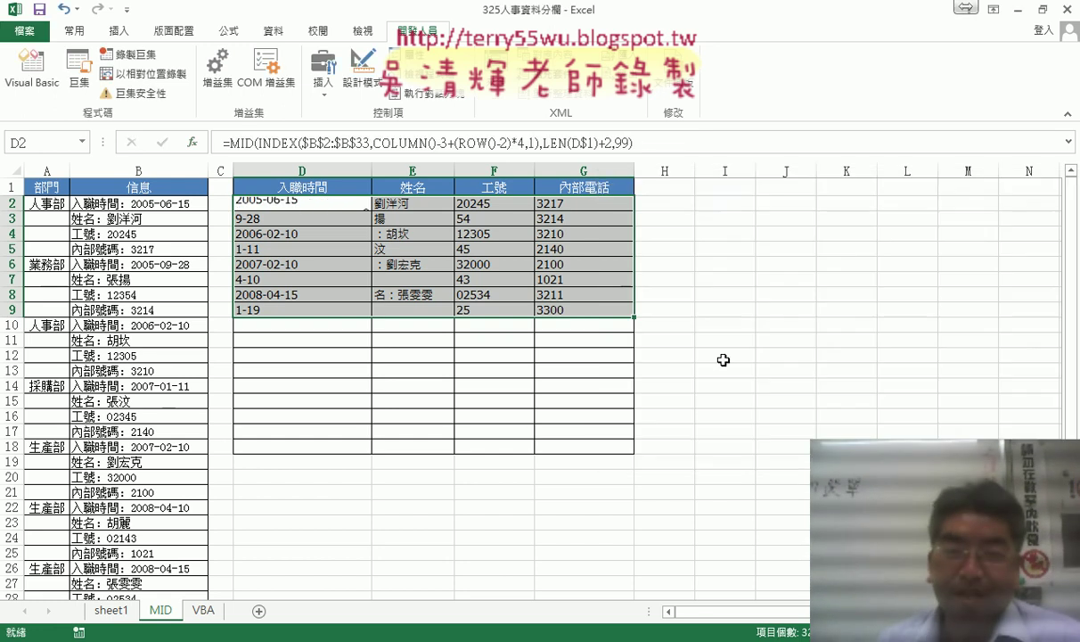
# Fill D2's MID formula across to G2 and down to row 9
pyautogui.click(359, 203)
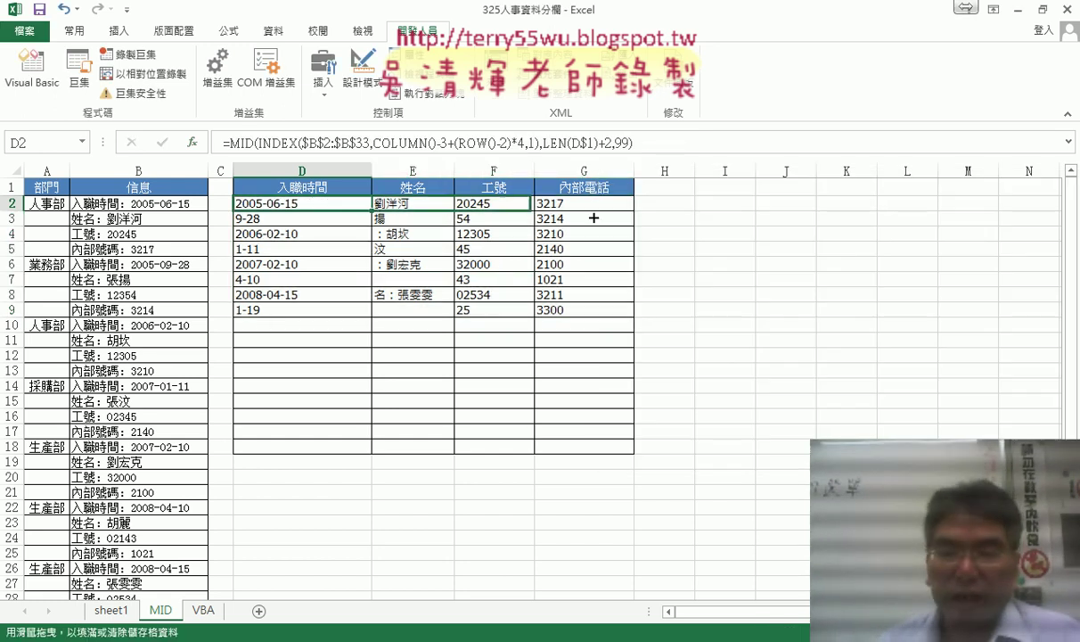
pyautogui.moveTo(371, 211)
pyautogui.mouseDown()
pyautogui.moveTo(628, 210)
pyautogui.moveTo(629, 314)
pyautogui.mouseUp()
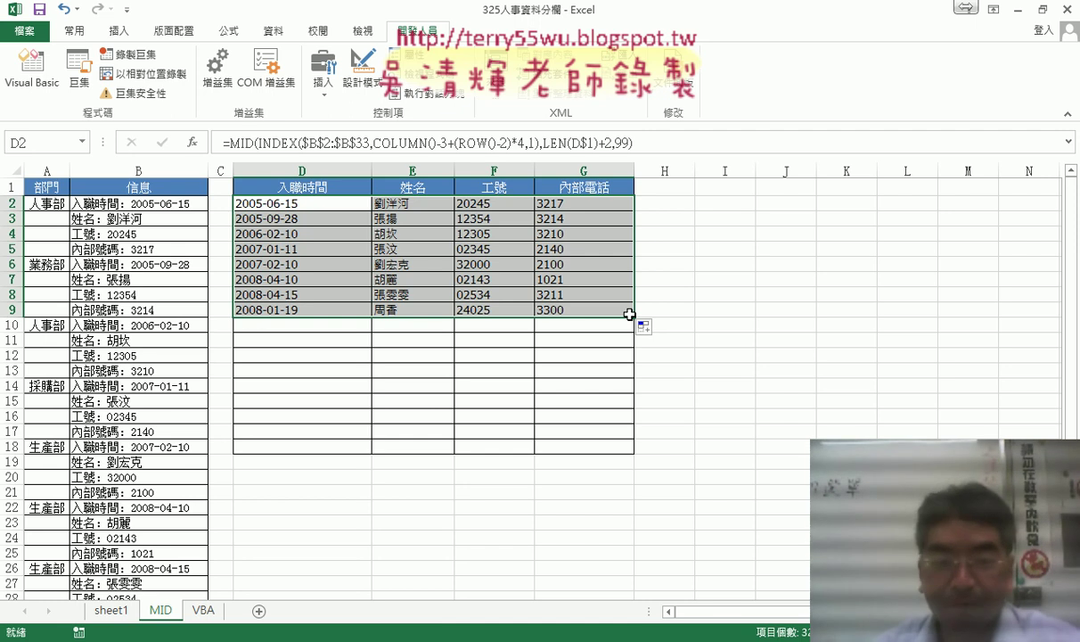
pyautogui.click(107, 613)
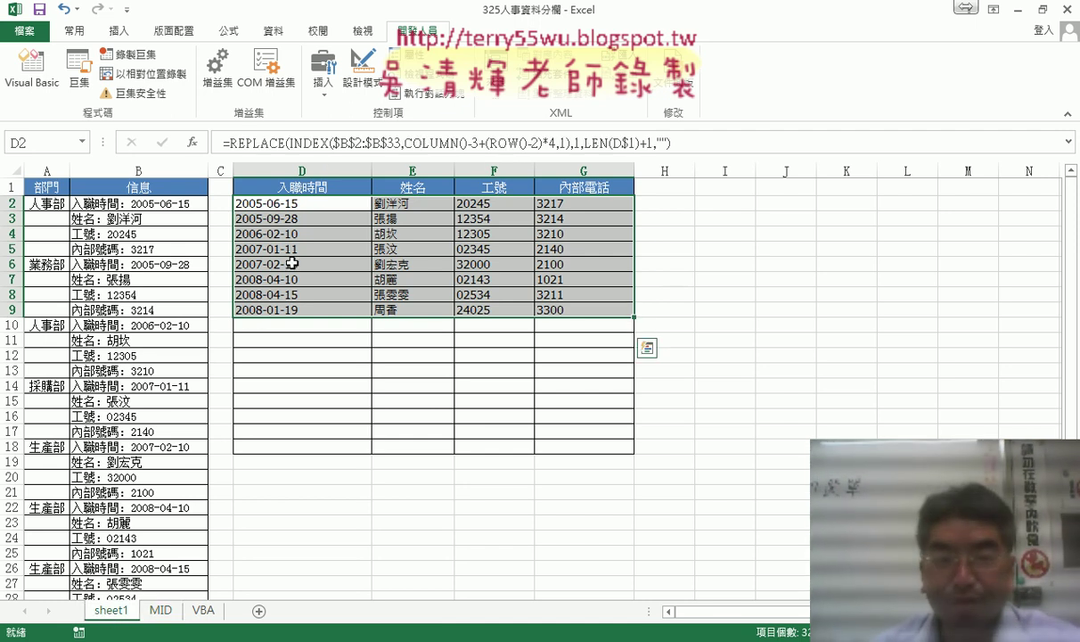
pyautogui.doubleClick(312, 206)
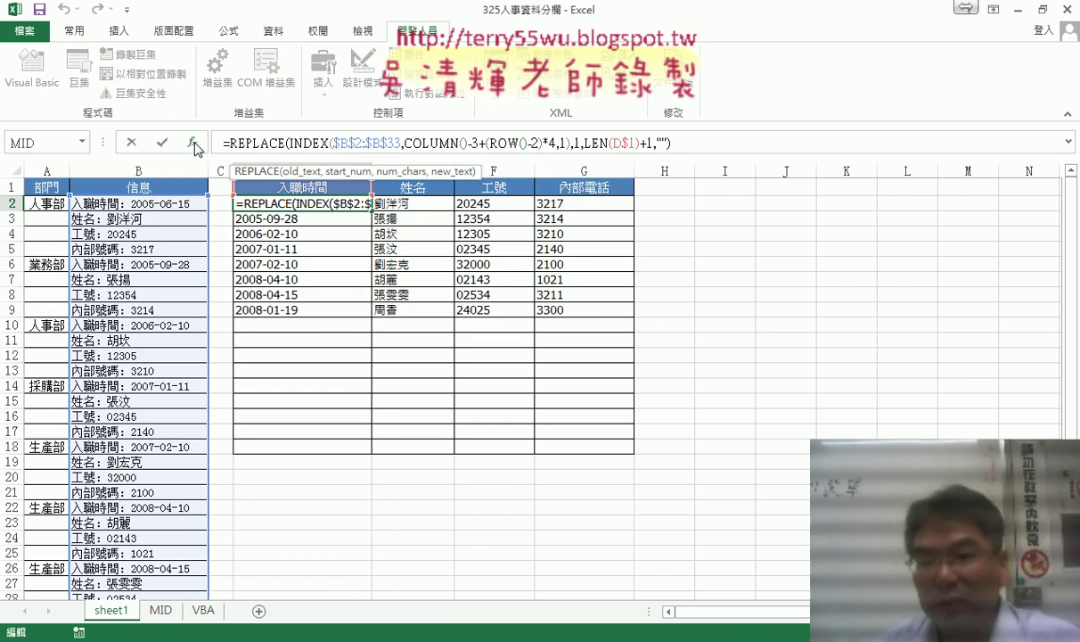
pyautogui.click(192, 143)
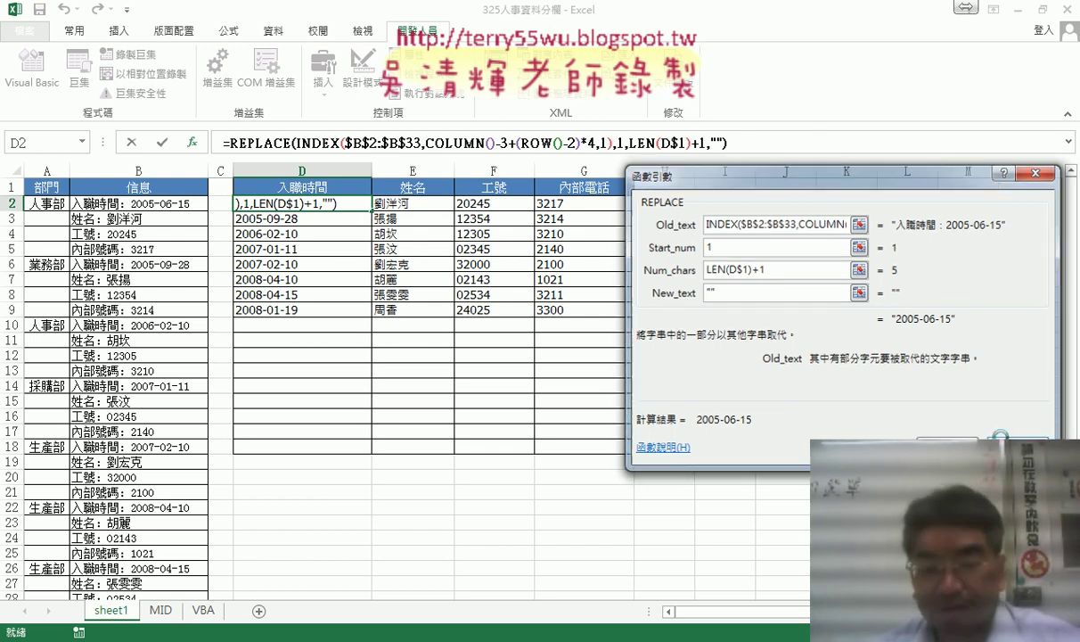
pyautogui.press('Return')
pyautogui.click(161, 610)
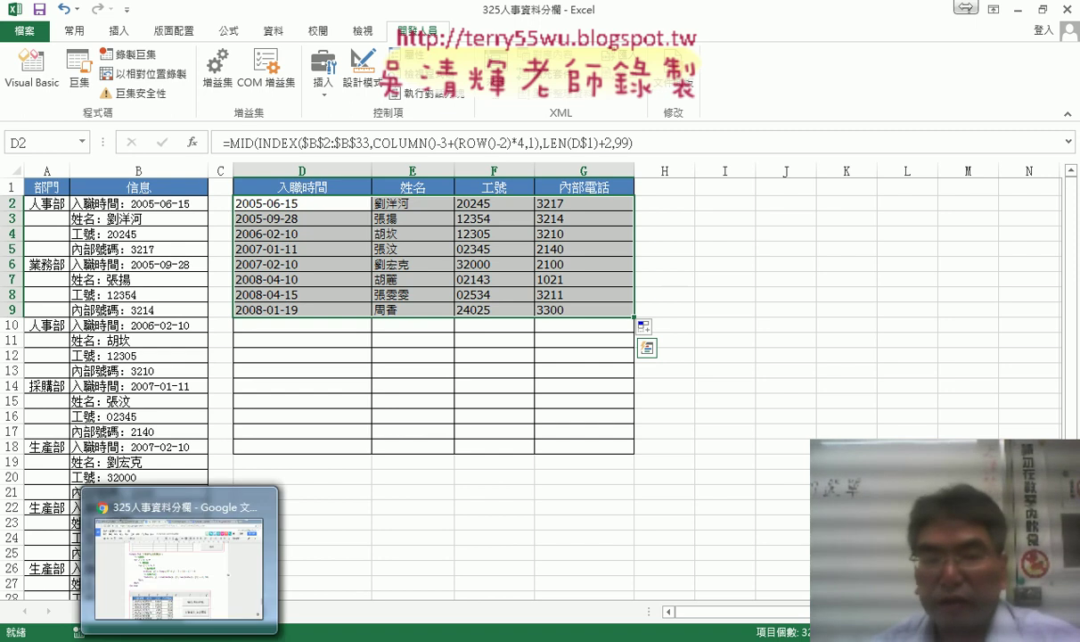
# In the Google Docs notes, select the REPLACE formula line under 3.REPLACE與LEN函數
pyautogui.click(302, 490)
pyautogui.scroll(5, 435, 411)
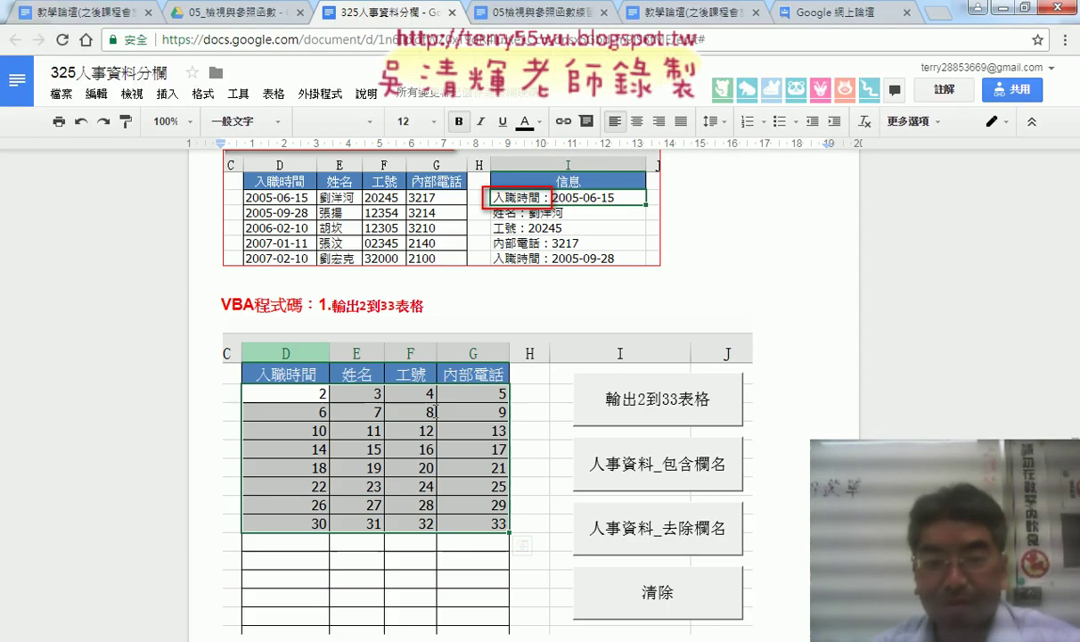
pyautogui.scroll(5, 435, 411)
pyautogui.scroll(5, 435, 411)
pyautogui.scroll(5, 435, 412)
pyautogui.scroll(-10, 435, 412)
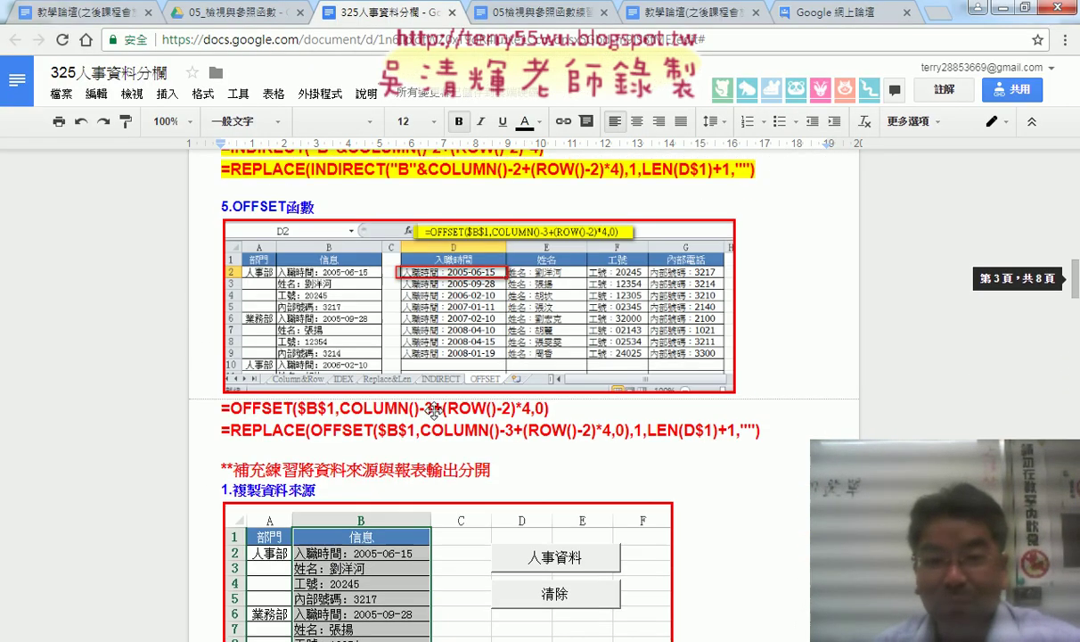
pyautogui.scroll(5, 435, 411)
pyautogui.scroll(2, 435, 412)
pyautogui.scroll(3, 435, 411)
pyautogui.scroll(3, 433, 409)
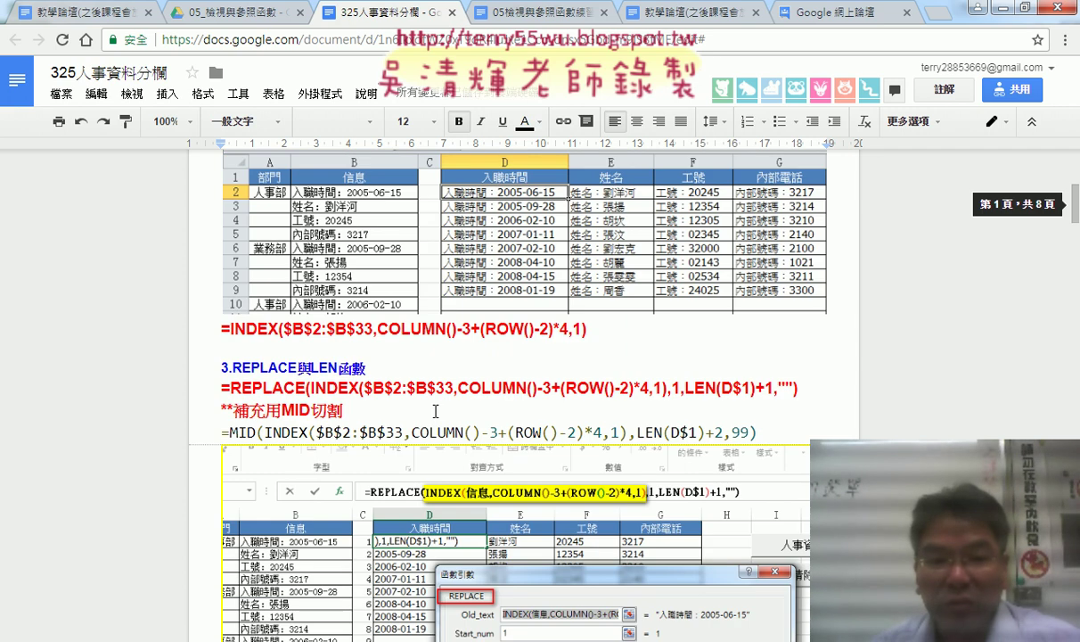
pyautogui.moveTo(221, 388)
pyautogui.mouseDown()
pyautogui.moveTo(798, 390)
pyautogui.moveTo(789, 386)
pyautogui.mouseUp()
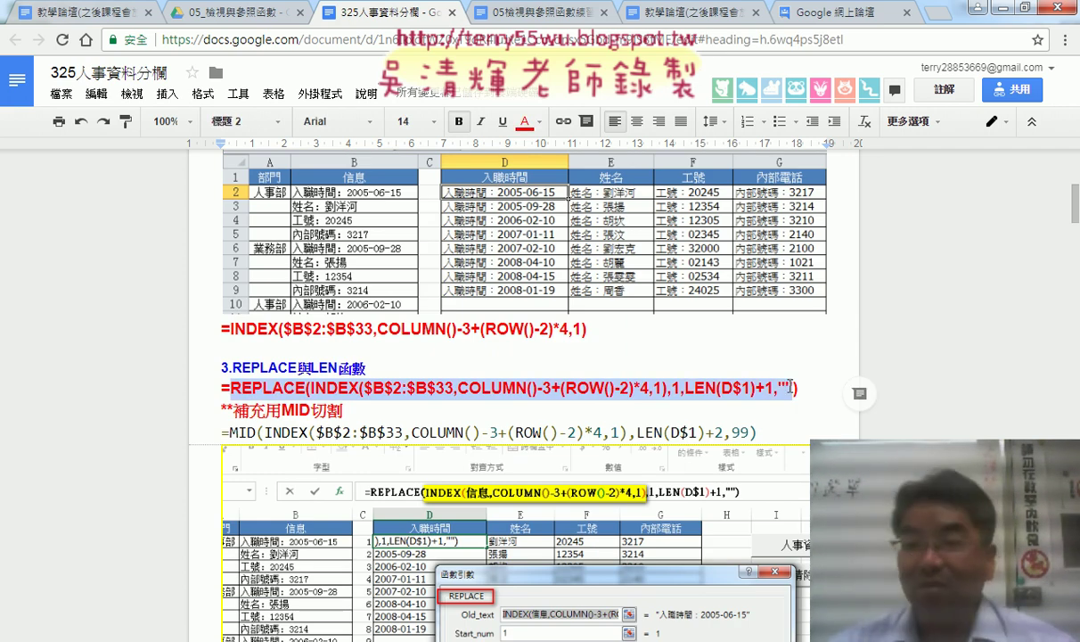